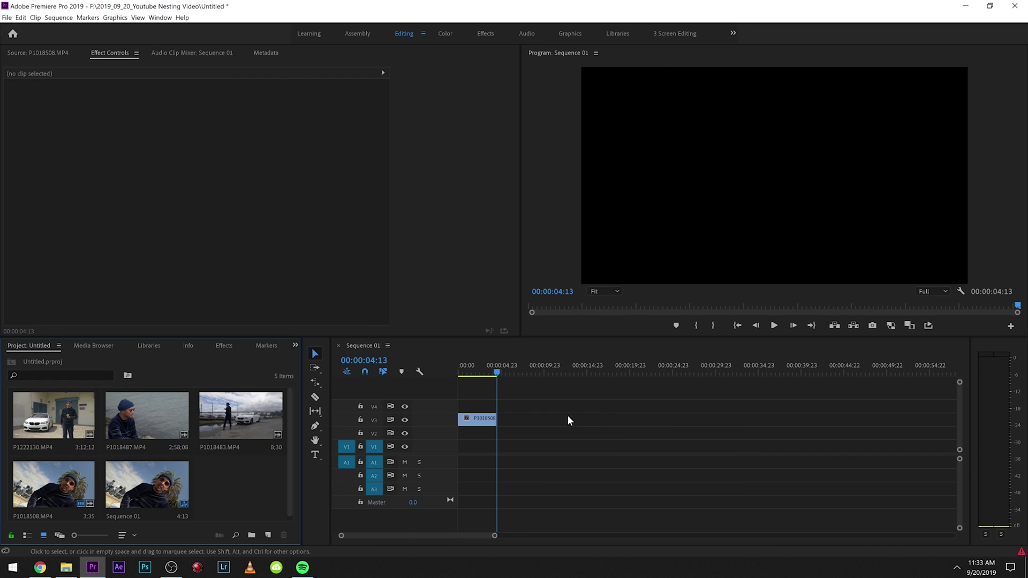
- Inspect the file properties of the P1018508.MP4 clip and of Sequence 01
right_click(485, 422)
left_click(511, 540)
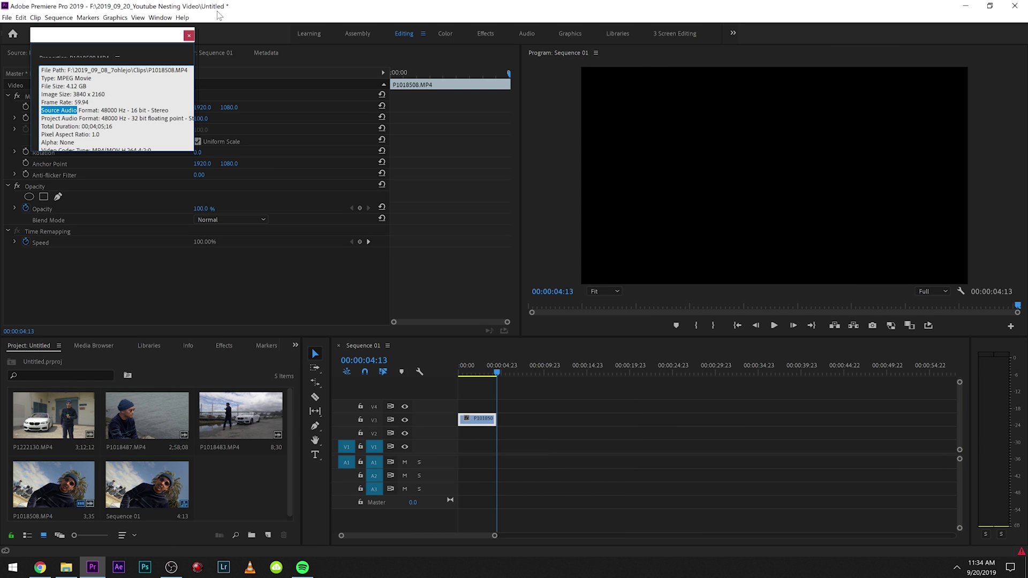
left_click(189, 36)
left_click(25, 375)
type("seq")
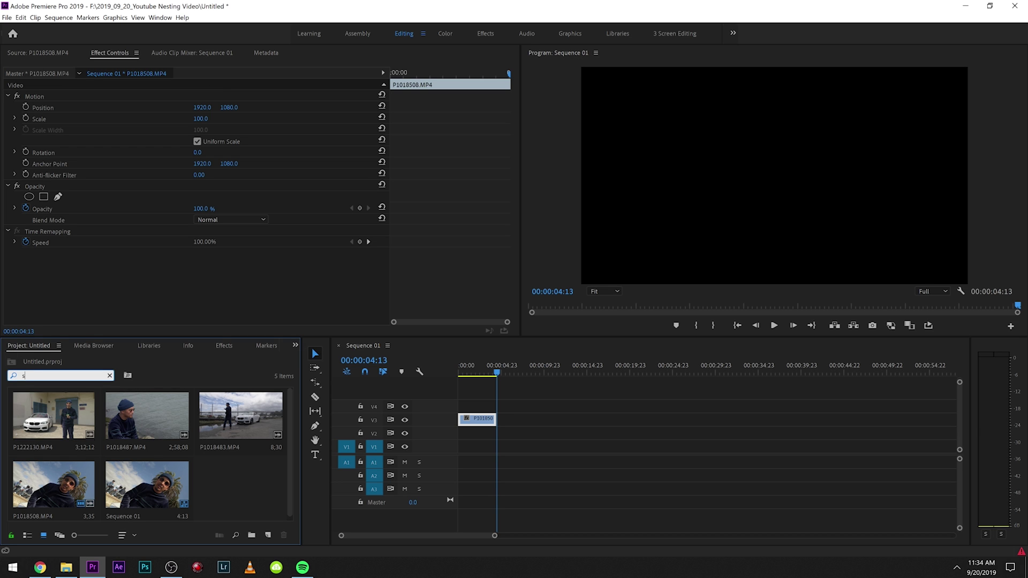
right_click(61, 417)
left_click(48, 225)
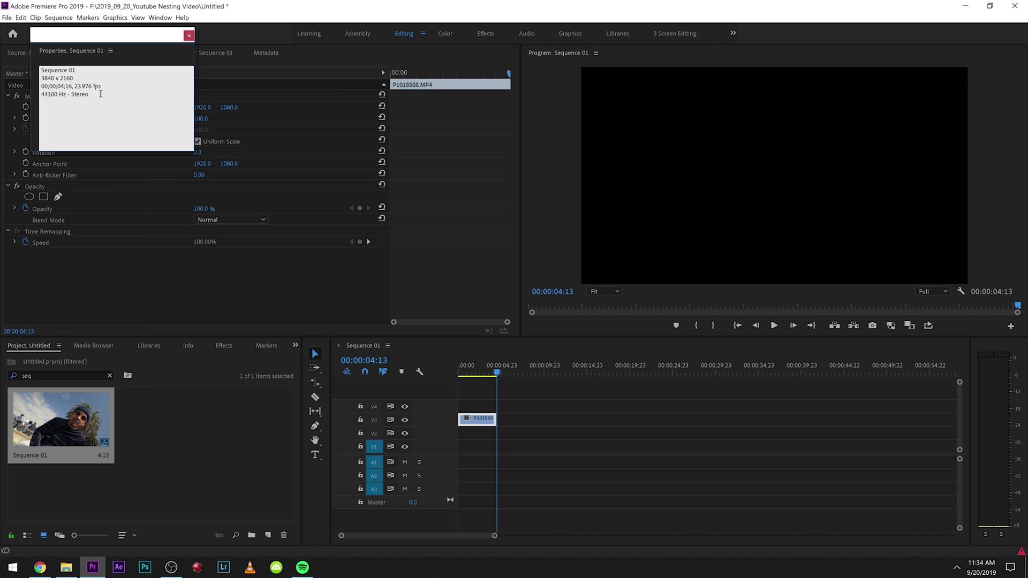
left_click(189, 36)
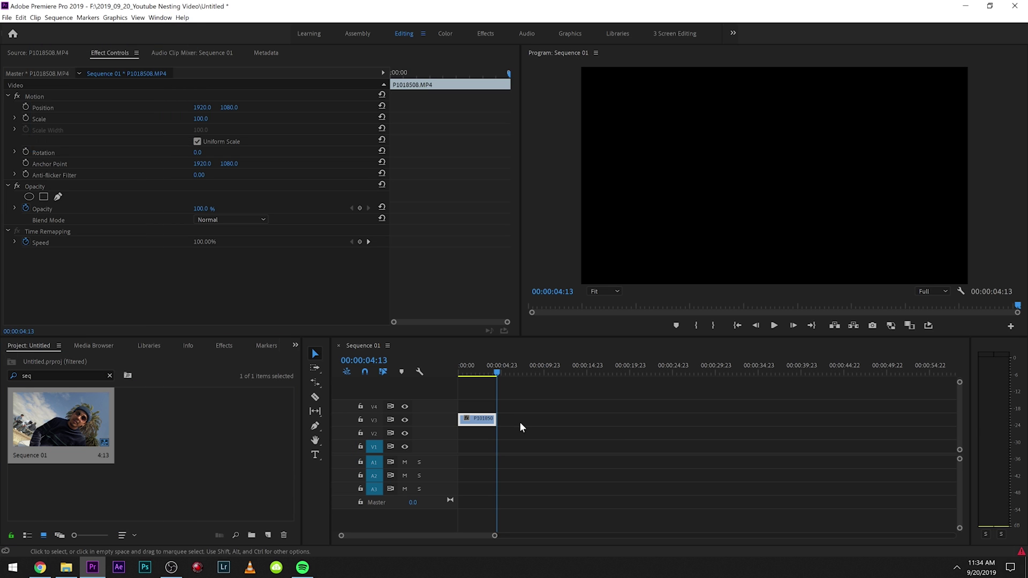
- Slow P1018508.MP4 to 50% speed, play it back, and bring up the Effects list
right_click(482, 420)
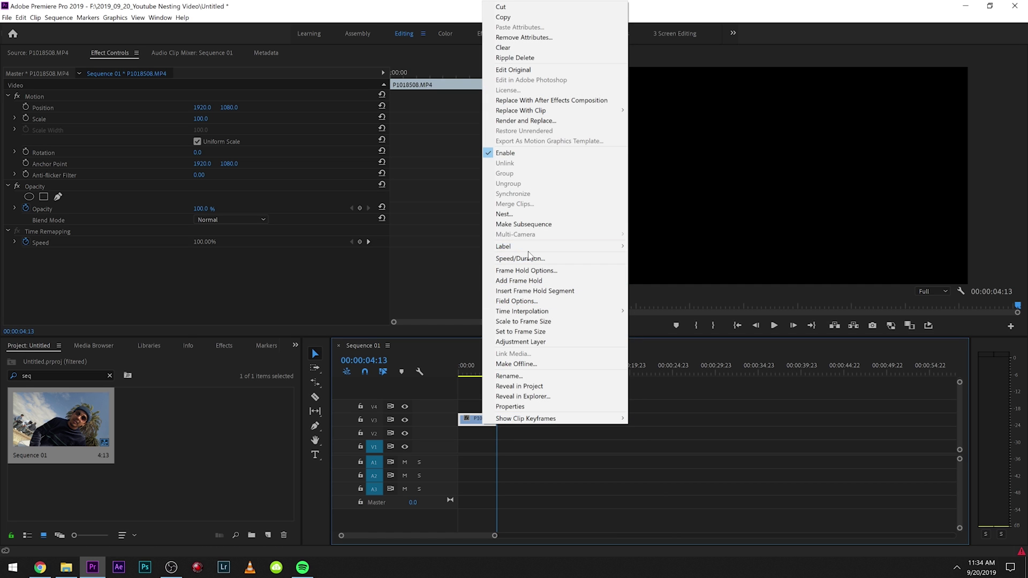
left_click(530, 258)
key("Return")
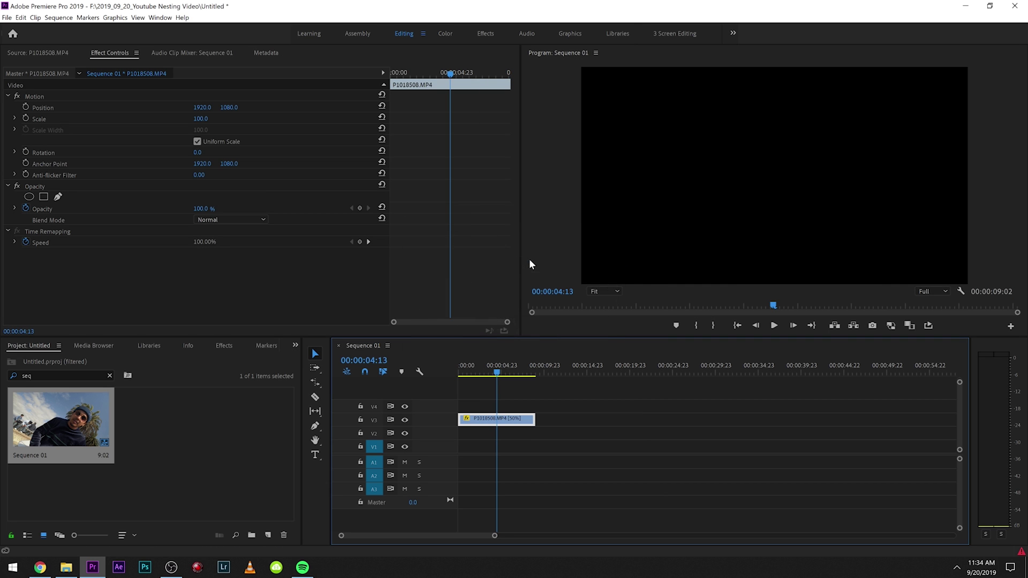
key("Home")
key("space")
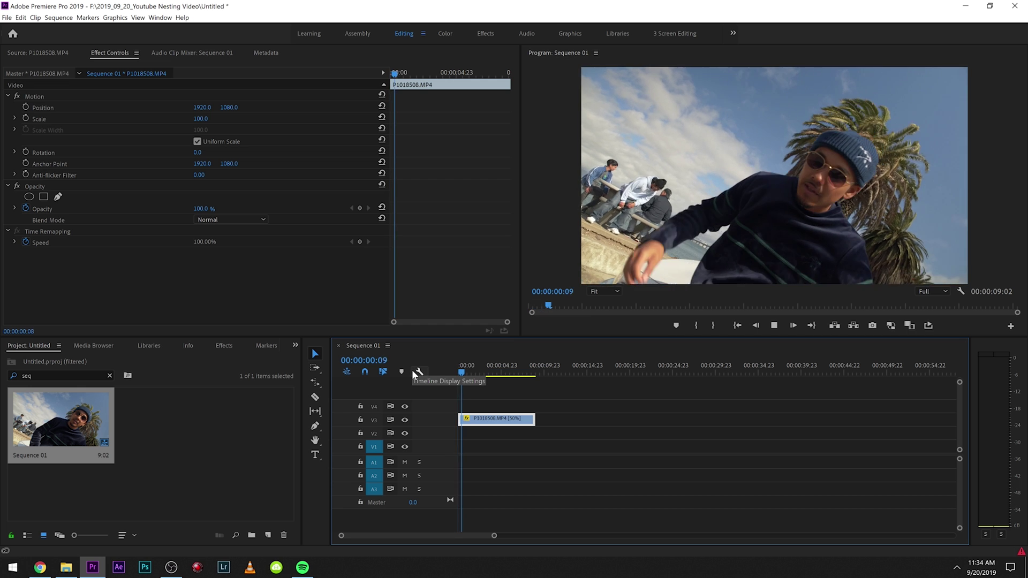
key("space")
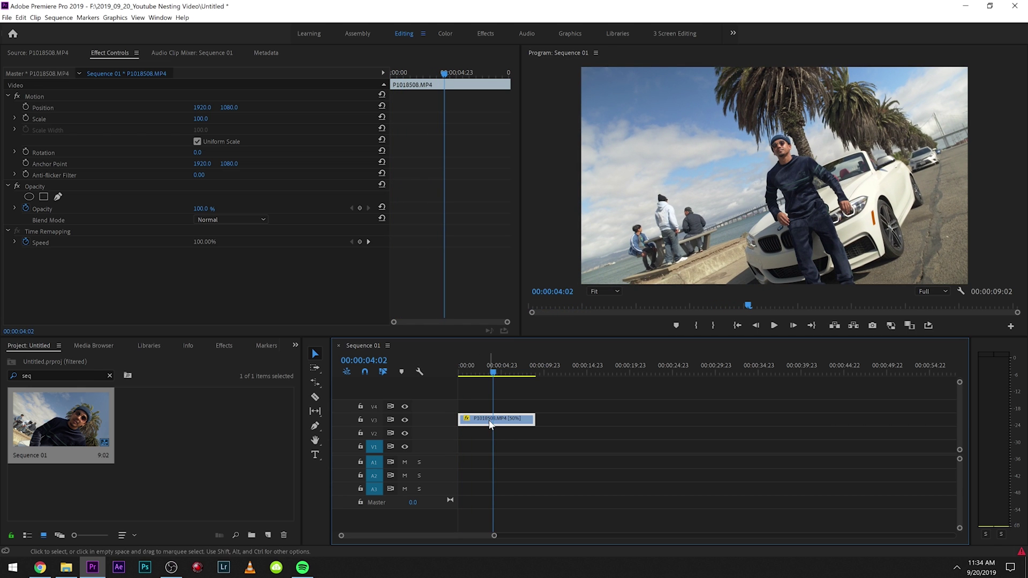
left_click(224, 347)
left_click(73, 360)
type("warp")
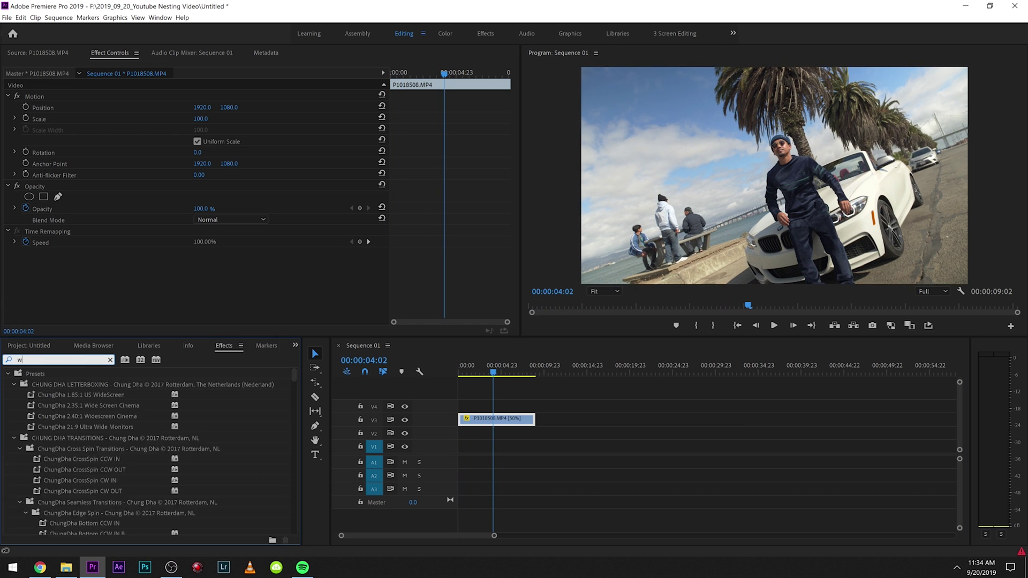
left_click_drag(80, 439, 498, 420)
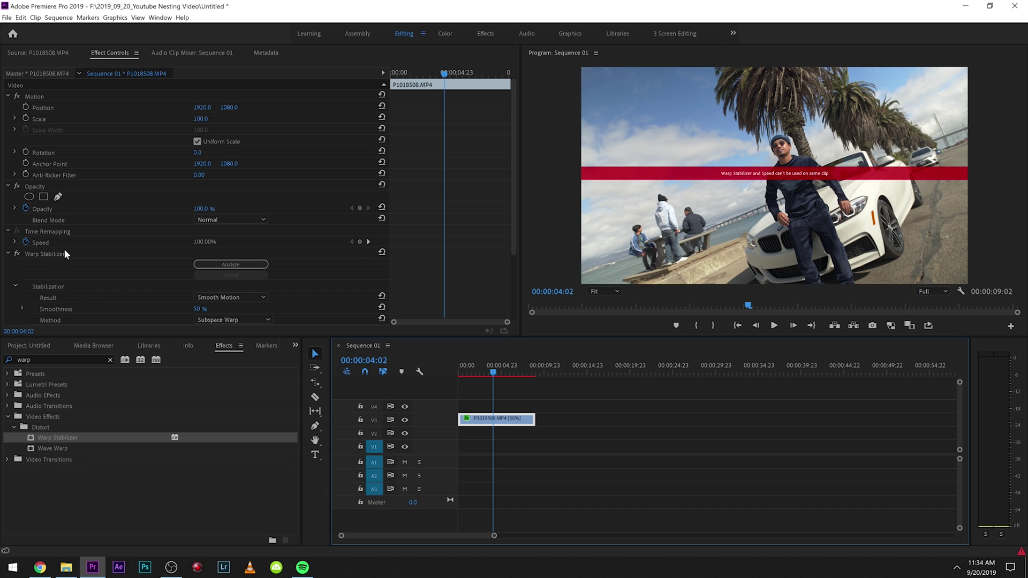
left_click(66, 254)
key("Delete")
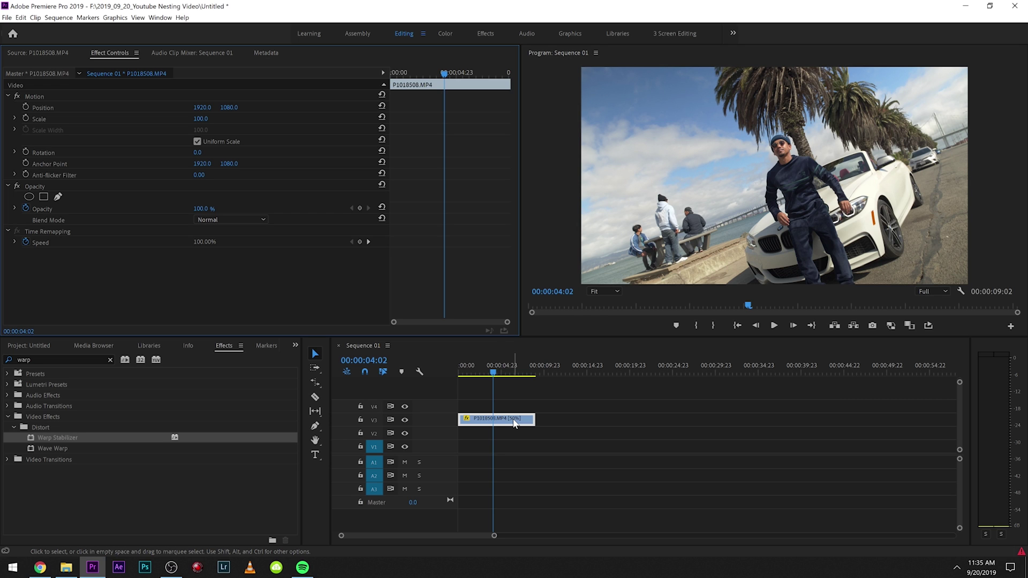
- Nest the slowed V3 clip, accepting the name Nested Sequence 02
right_click(515, 423)
key("n")
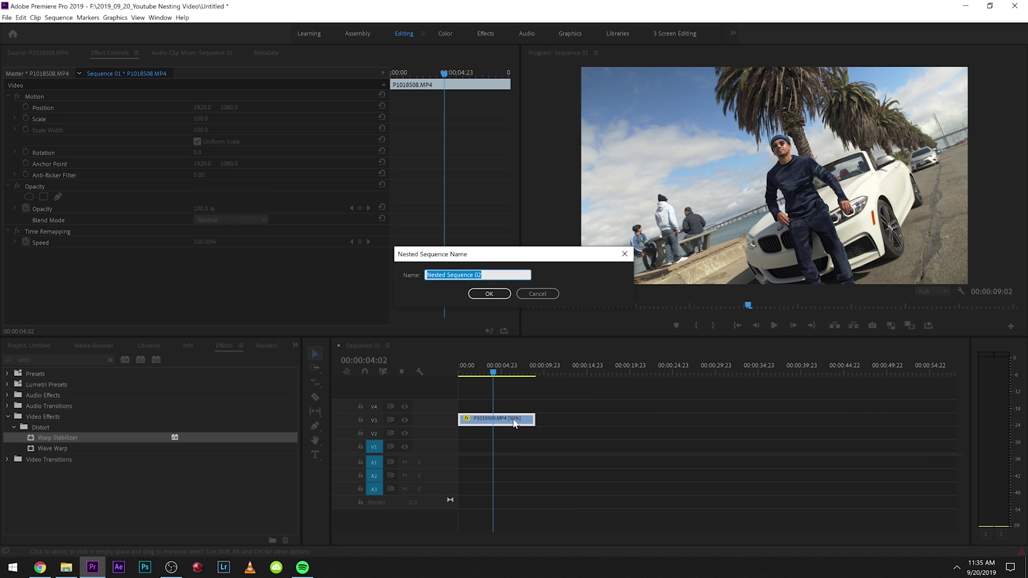
key("Return")
- Test Warp Stabilizer on the nest, remove it, and open Nested Sequence 02
left_click(515, 423)
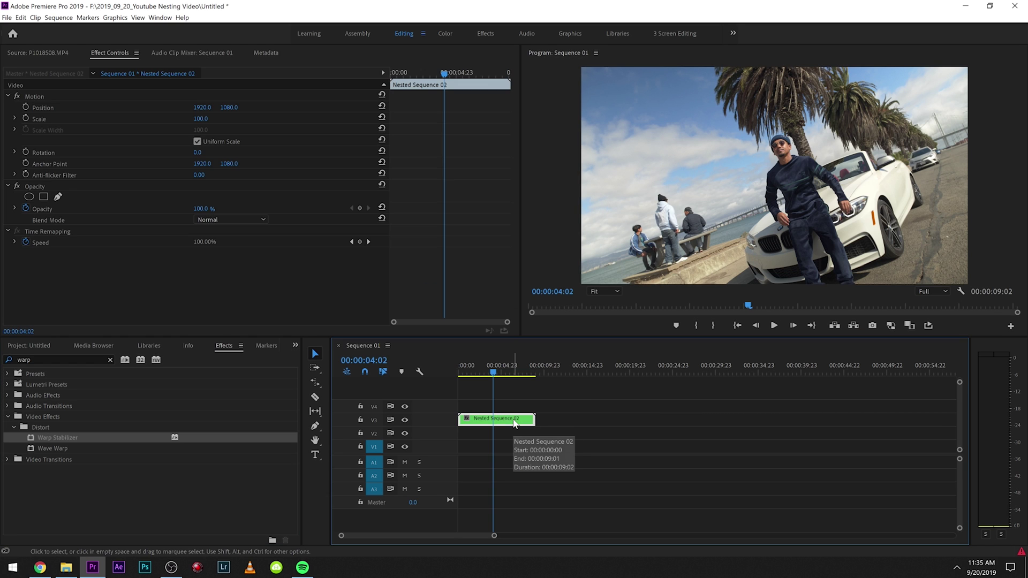
left_click_drag(99, 276, 99, 276)
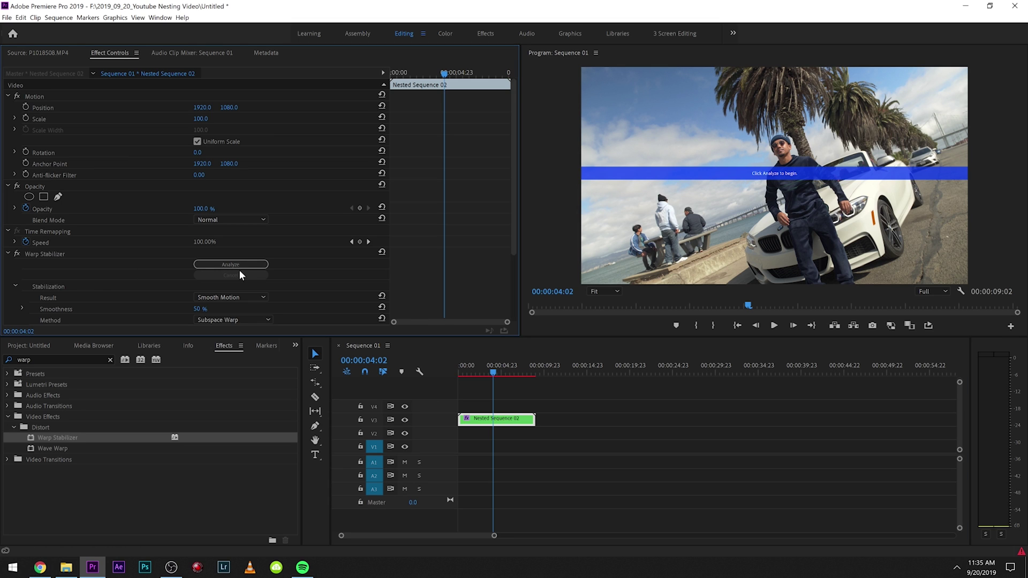
left_click(239, 265)
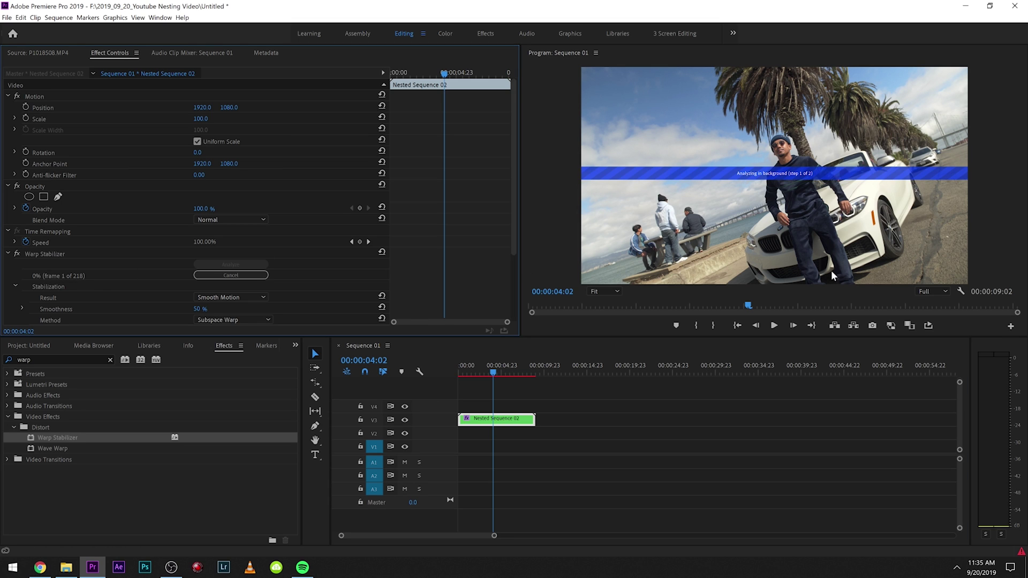
left_click(94, 254)
key("Delete")
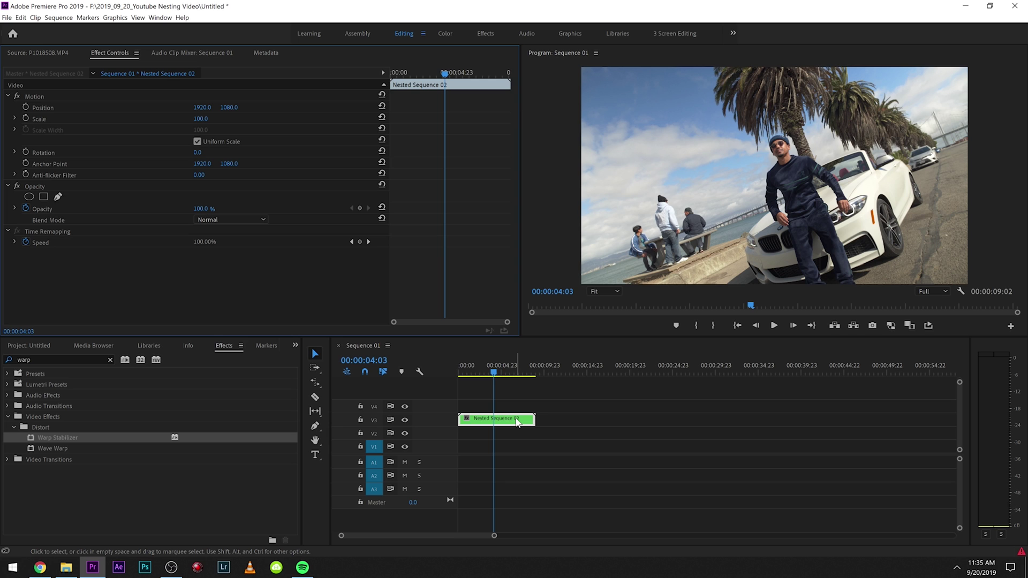
double_click(517, 423)
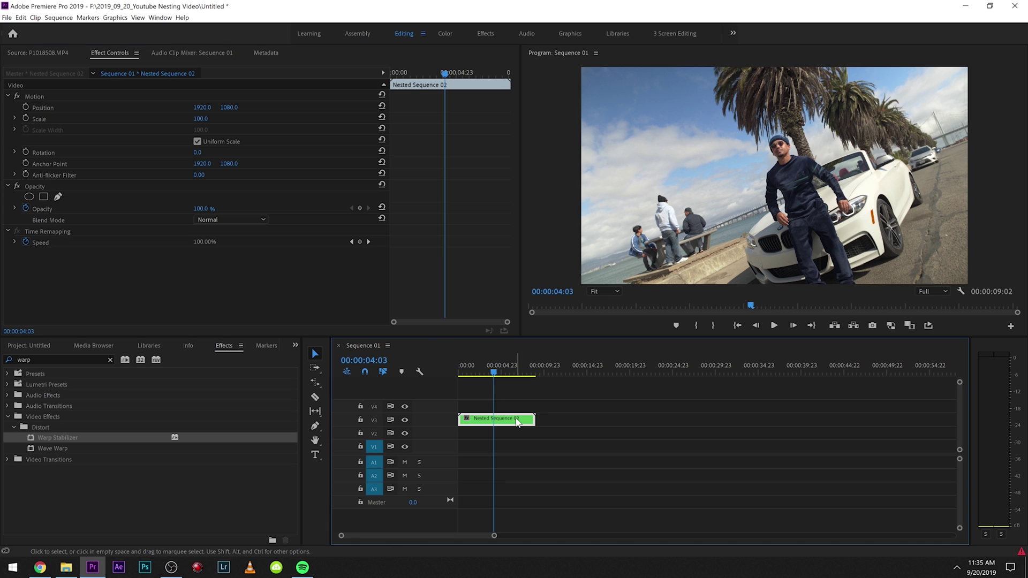
- Trim the nest in Sequence 01, then extend the inner clip so the nest runs 18:02
left_click(363, 346)
left_click_drag(535, 421, 676, 459)
key("space")
left_click_drag(547, 430, 523, 424)
double_click(523, 423)
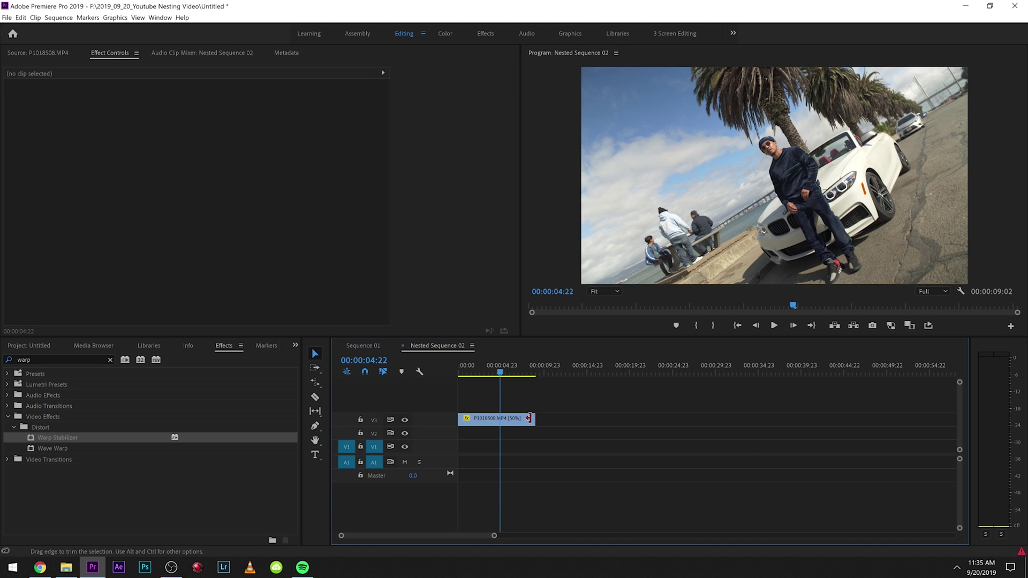
left_click_drag(541, 415, 613, 418)
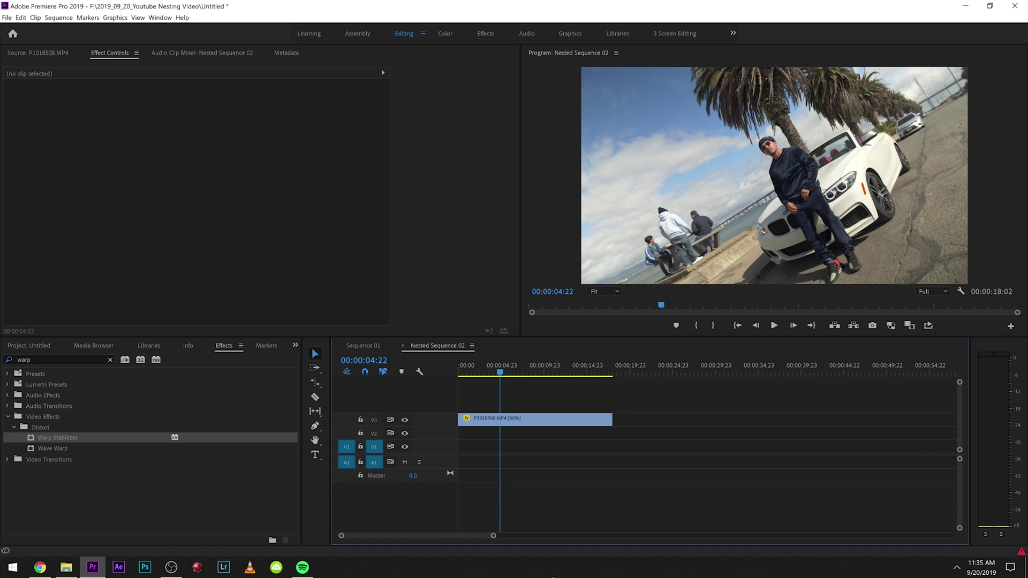
- Compare the clip lengths between the Sequence 01 and Nested Sequence 02 timelines
left_click(376, 345)
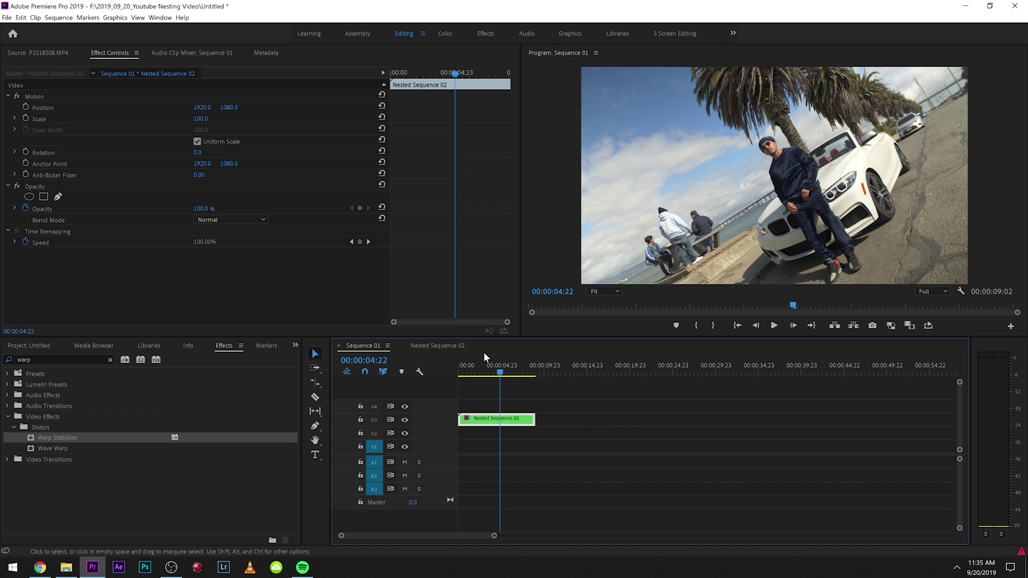
left_click(488, 429)
double_click(489, 423)
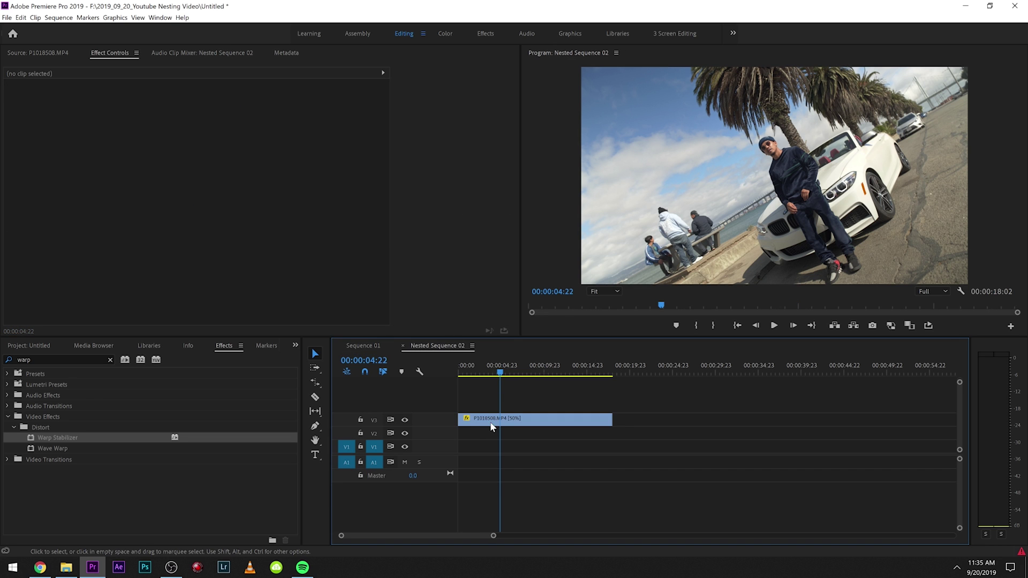
left_click(382, 348)
left_click(535, 403)
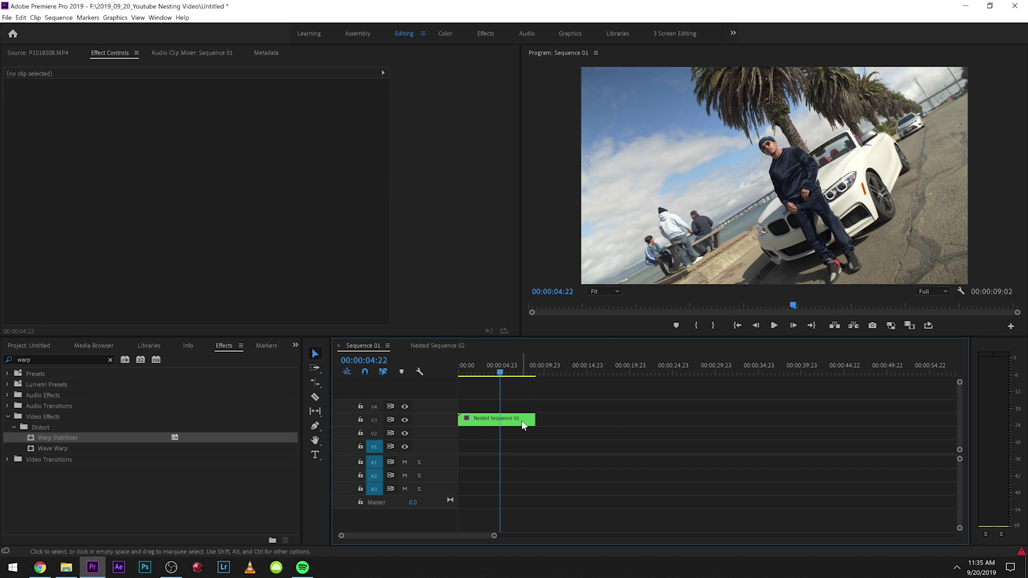
double_click(522, 421)
left_click(523, 423)
left_click(379, 348)
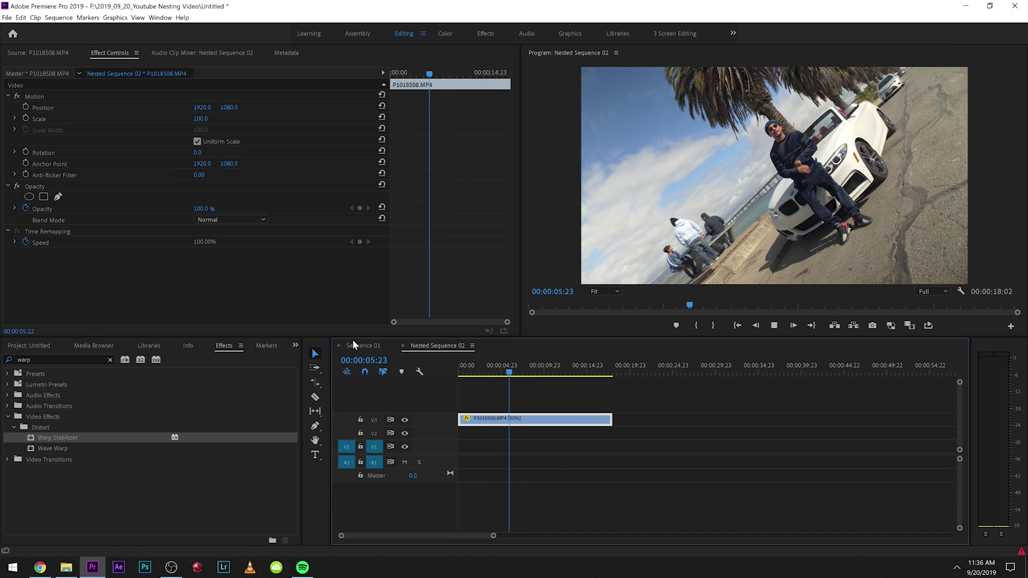
left_click(365, 346)
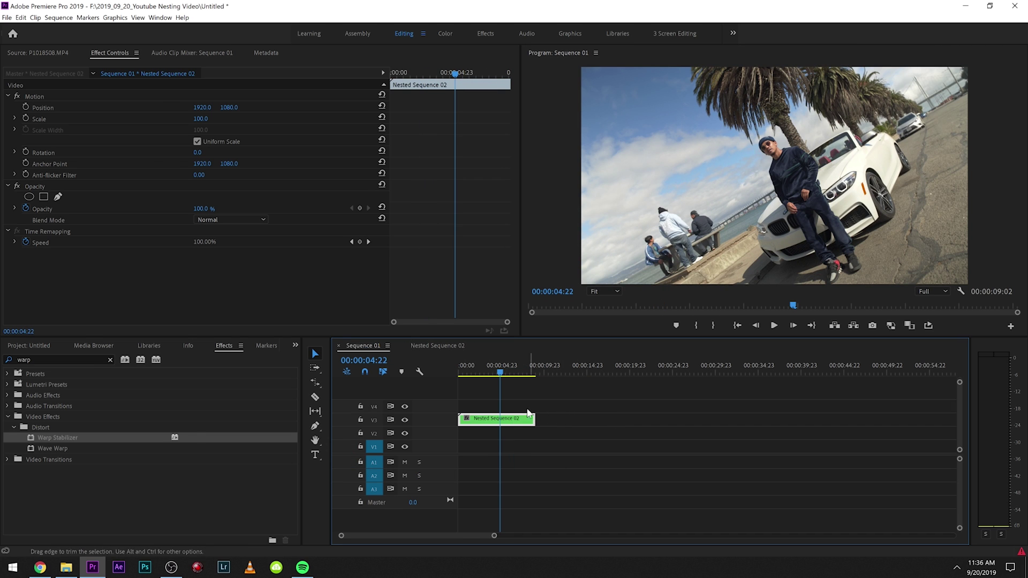
left_click(441, 345)
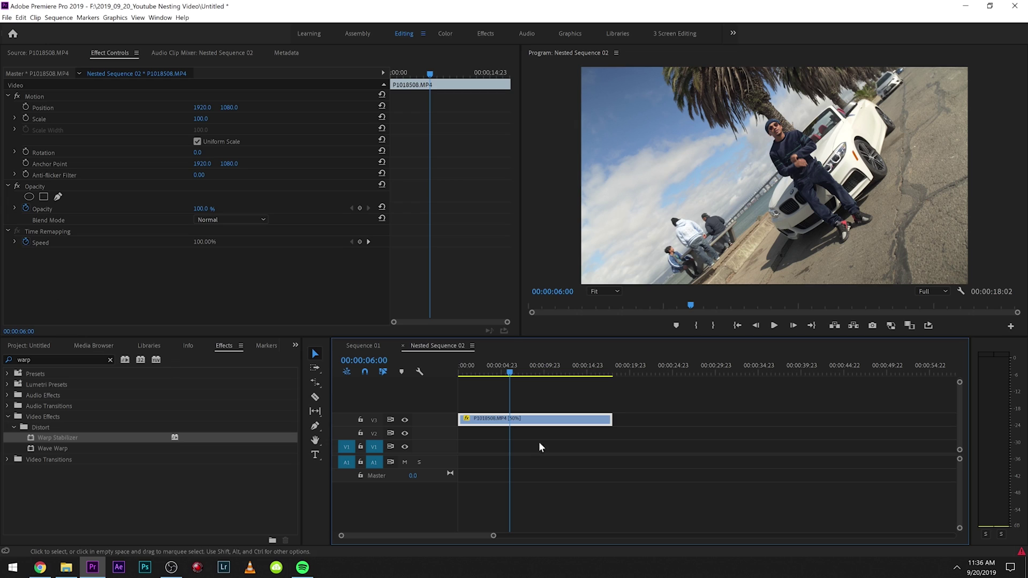
- Razor the V3 clip at two points and apply Invert to the middle piece
left_click(495, 420)
left_click(535, 420)
key("v")
left_click(515, 420)
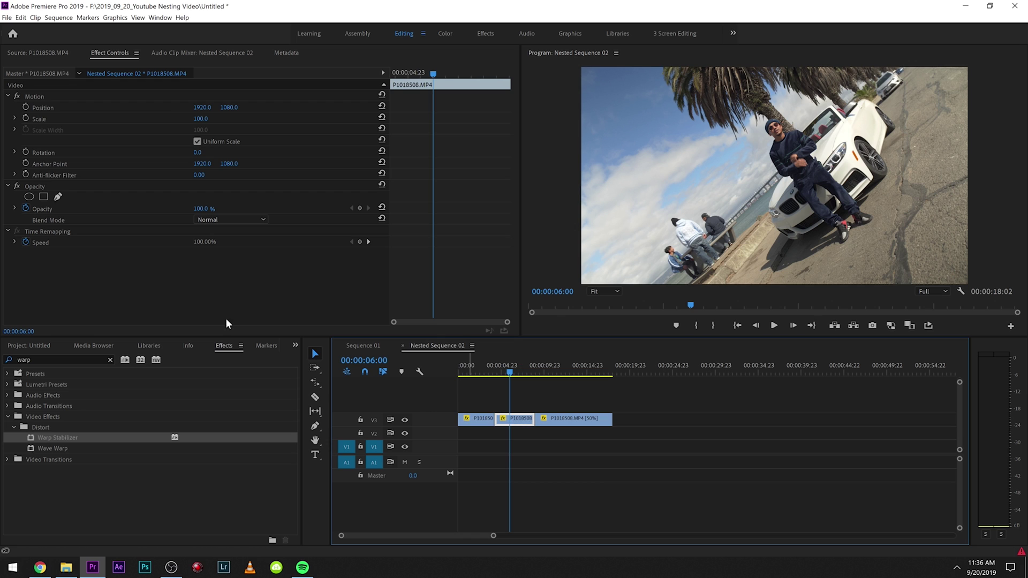
left_click(43, 364)
left_click(34, 358)
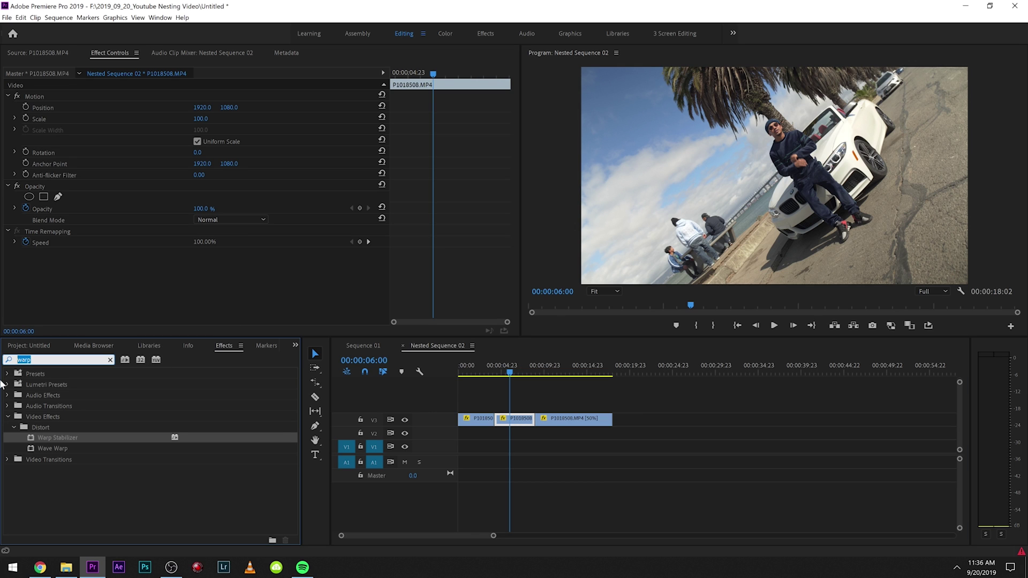
type("inver")
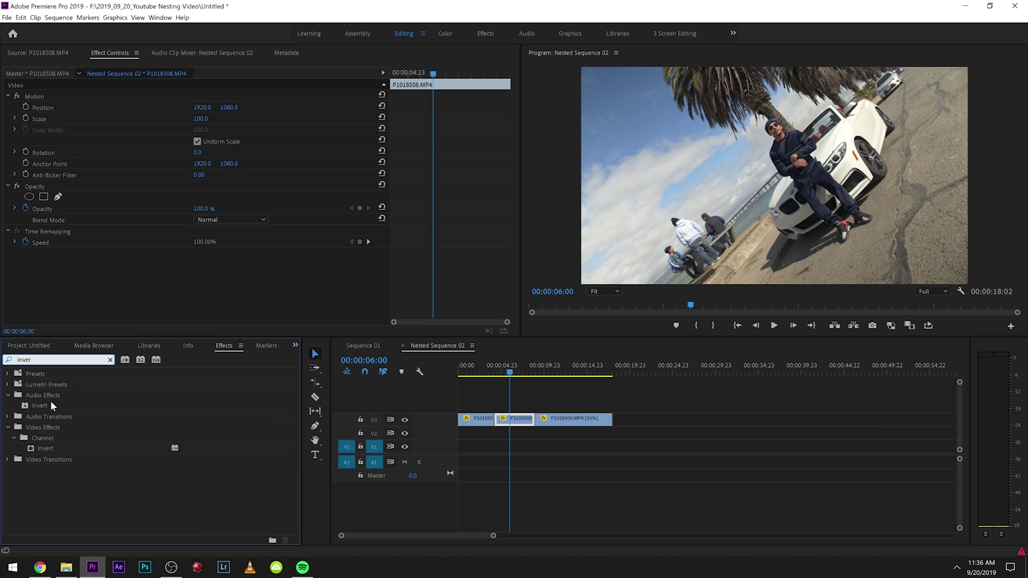
left_click_drag(62, 449, 520, 420)
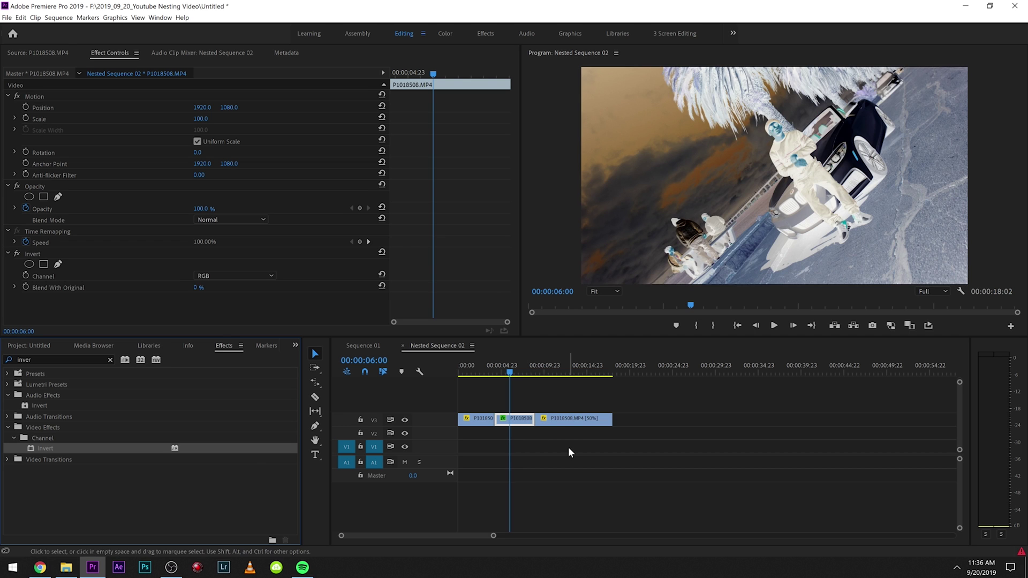
- Check the result in Sequence 01, then delete the inverted piece and close the gap
left_click(364, 345)
left_click_drag(506, 377, 471, 377)
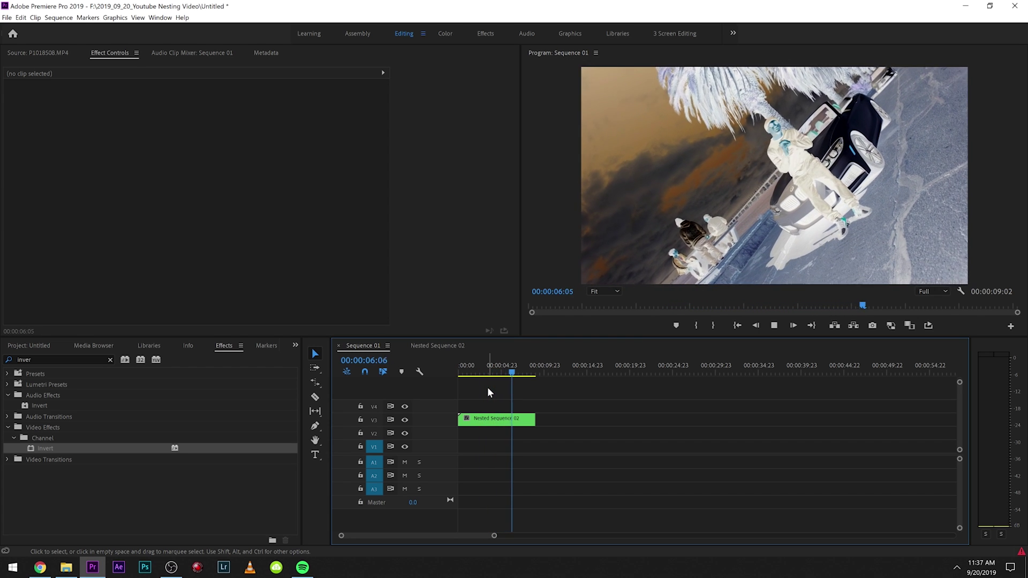
double_click(503, 418)
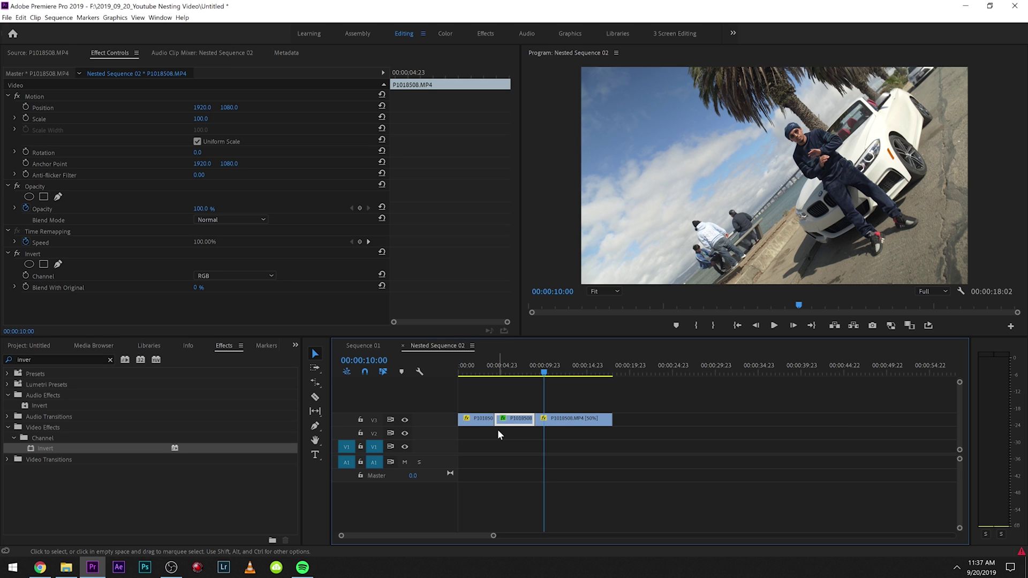
key("Delete")
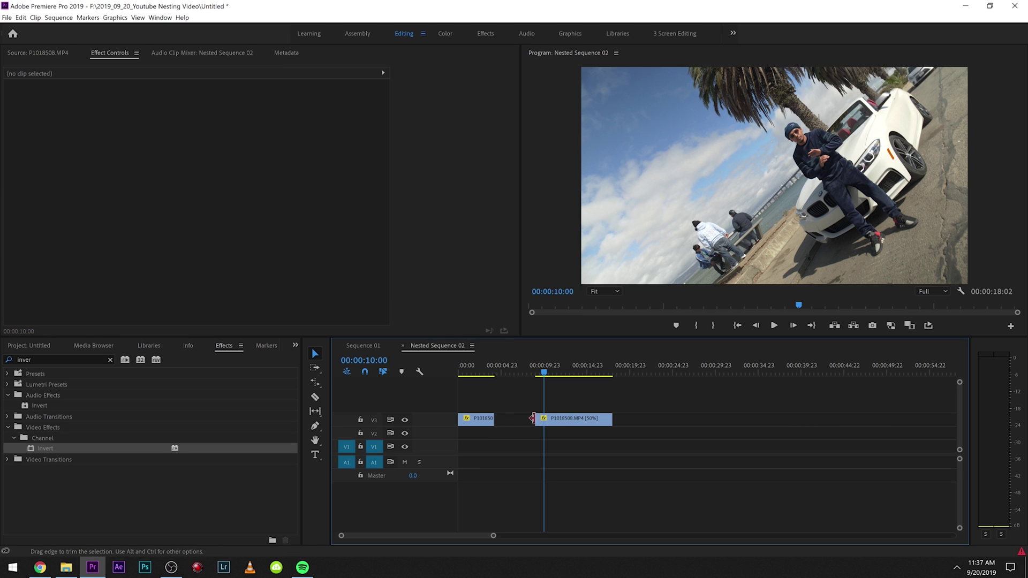
left_click_drag(533, 418, 500, 421)
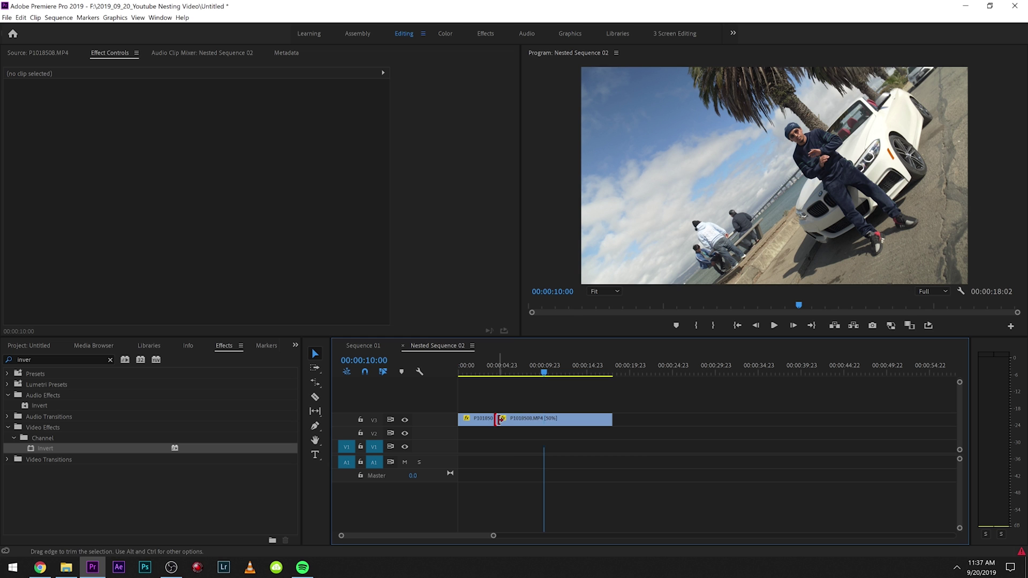
- At about 04:04, set the clip's Scale to 170 and Position X to 1371
left_click(496, 364)
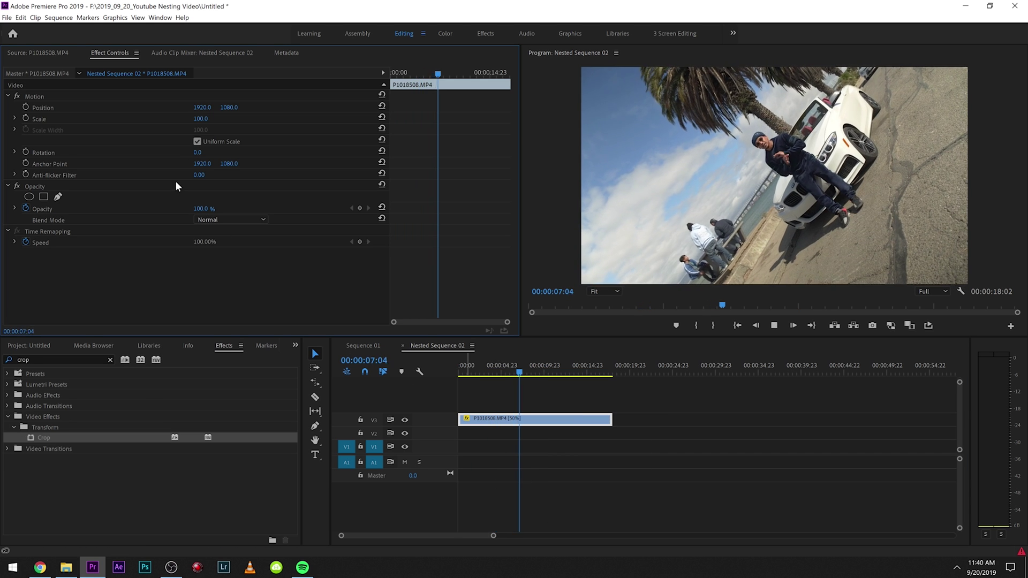
left_click_drag(201, 118, 265, 118)
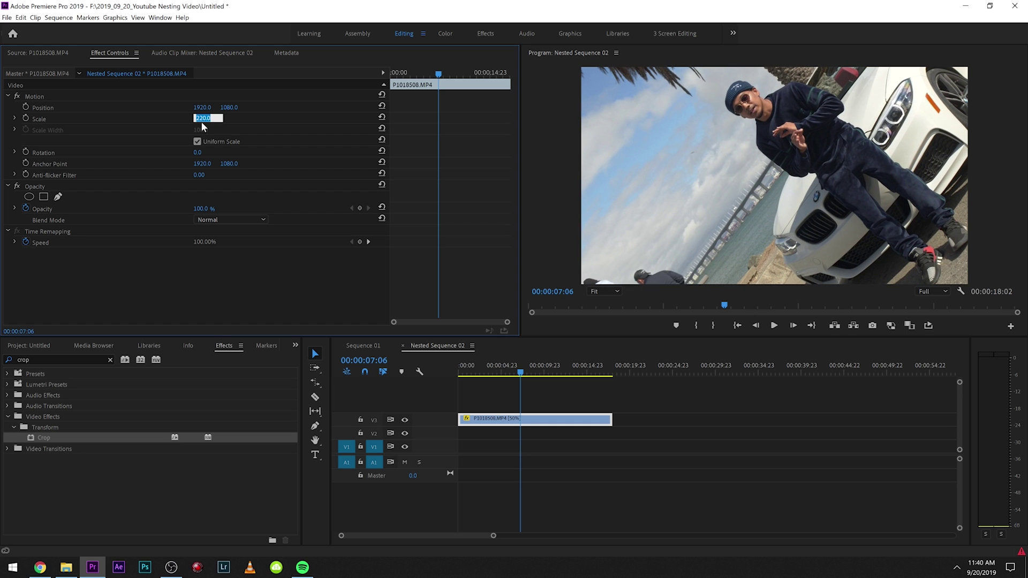
type("170")
key("Return")
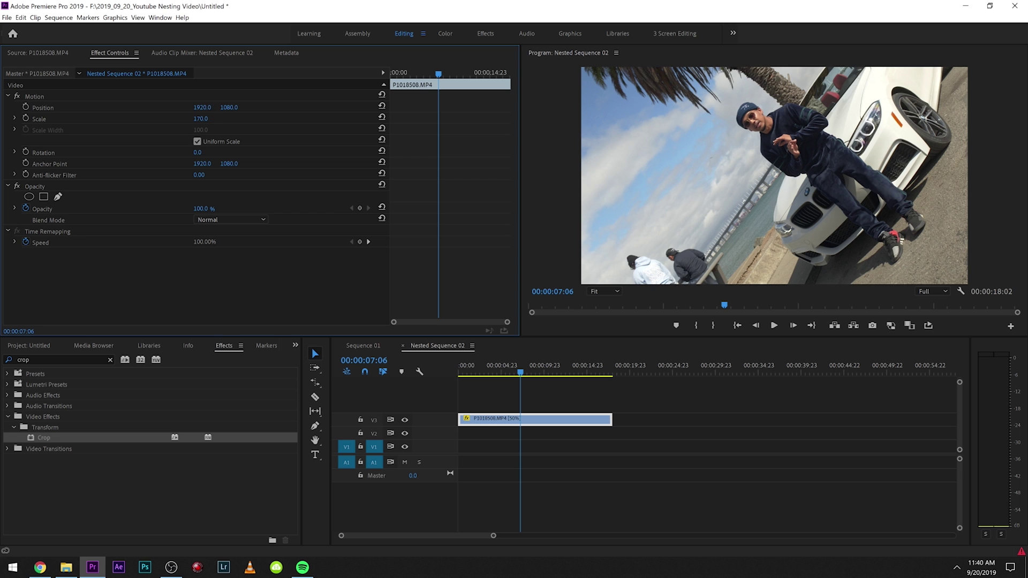
mouse_move(205, 107)
left_mouse_down()
mouse_move(177, 108)
mouse_move(205, 108)
left_mouse_up()
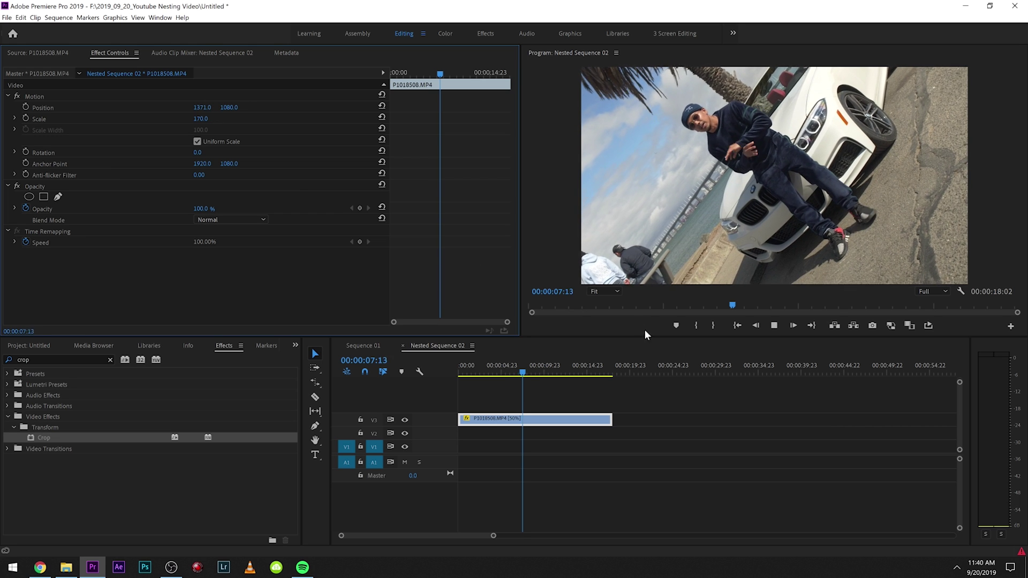
double_click(6, 361)
- Apply uni.VHS to the V3 clip with a 4x3 Frame Style and preview it
type("v")
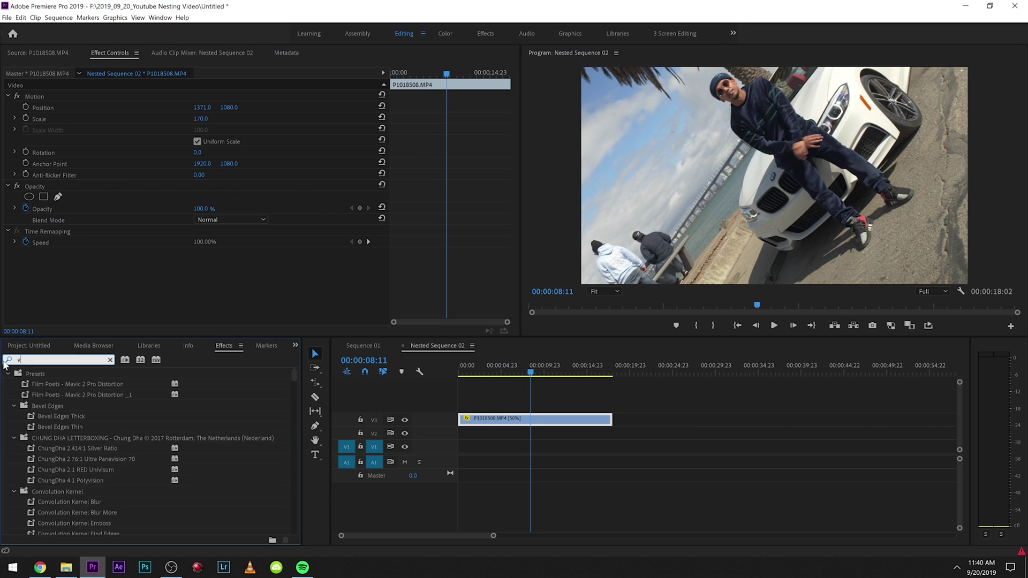
type("hs")
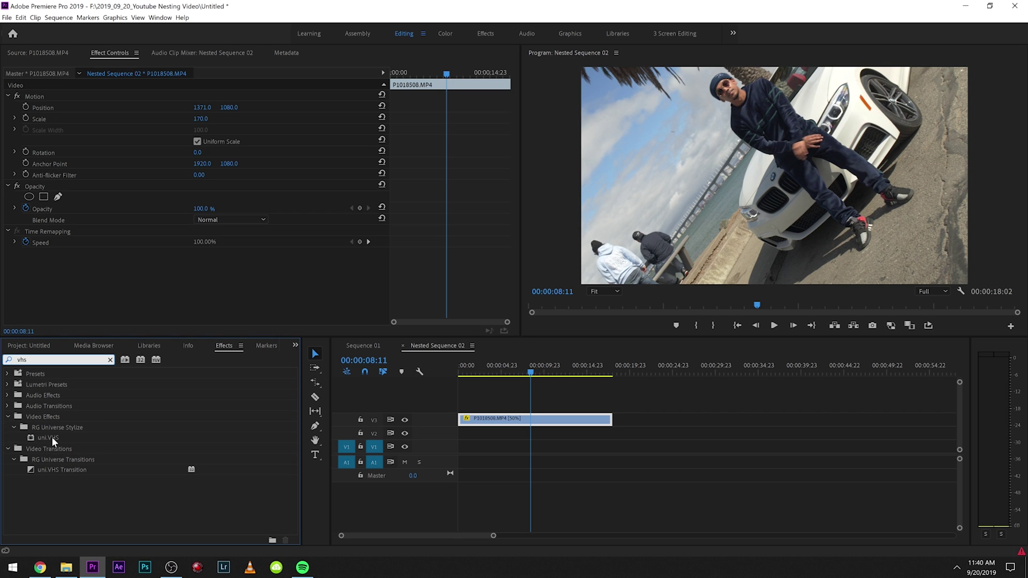
left_click(53, 438)
left_click_drag(542, 408, 498, 419)
scroll(82, 243, "down", 4)
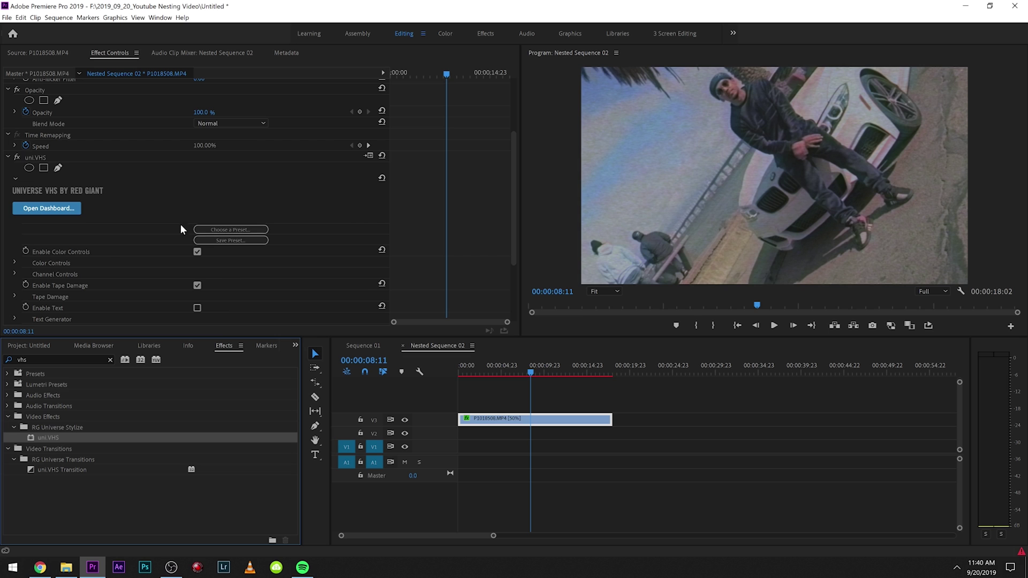
scroll(102, 258, "down", 3)
left_click(261, 266)
left_click(240, 285)
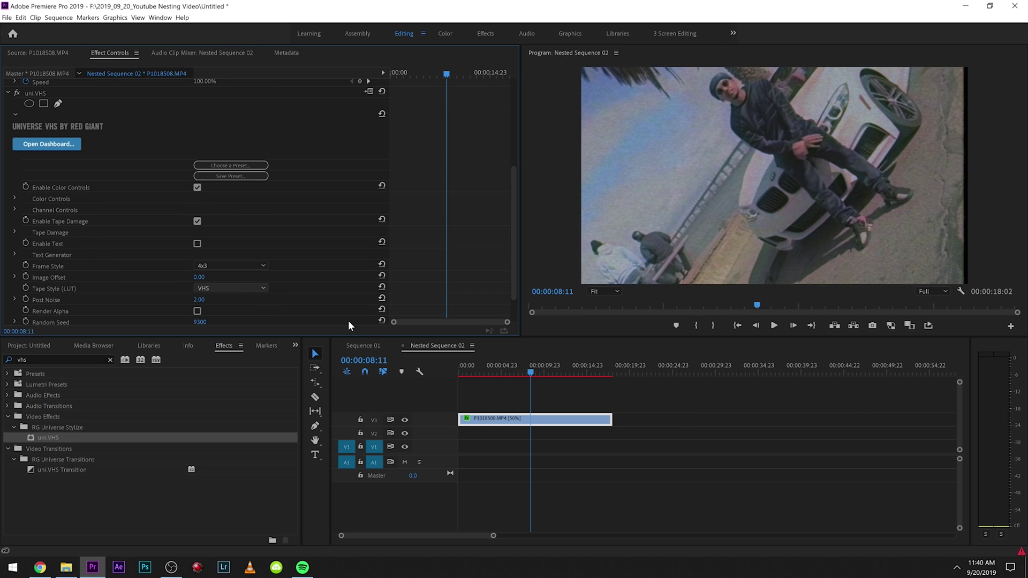
left_click(707, 458)
key("space")
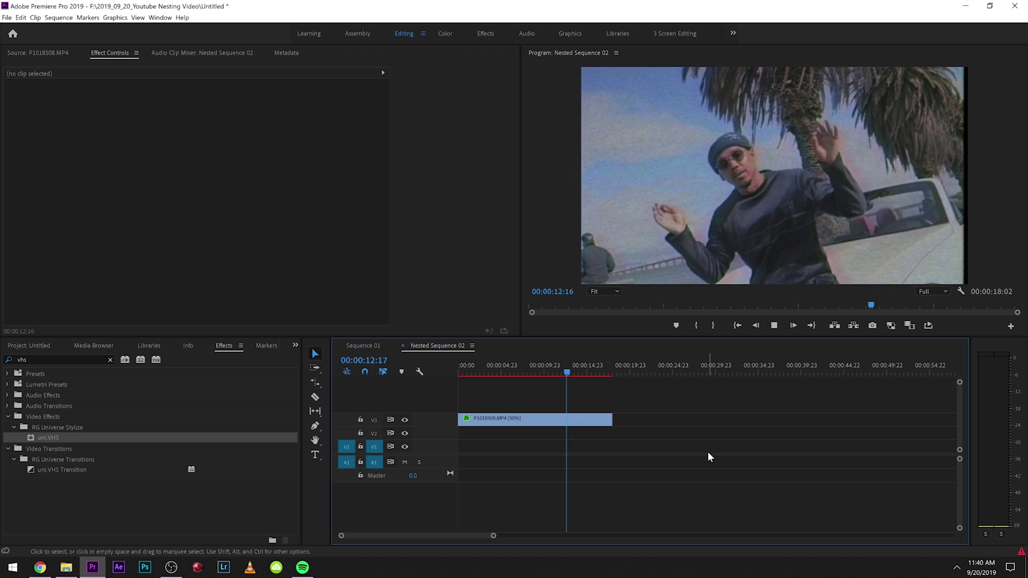
key("space")
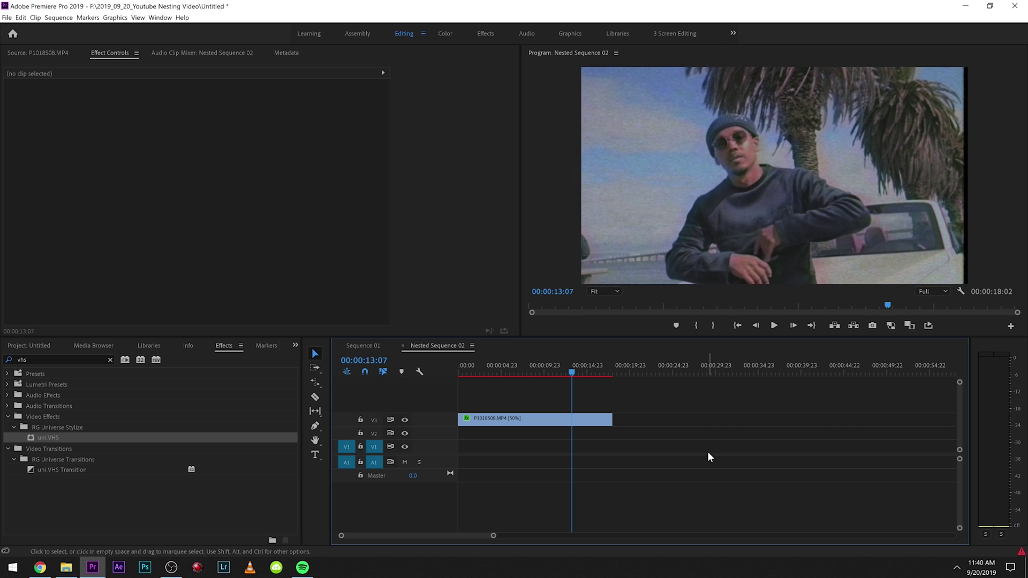
- Reset the clip's Scale and Position, undo the reset, and delete the uni.VHS effect
left_click(585, 427)
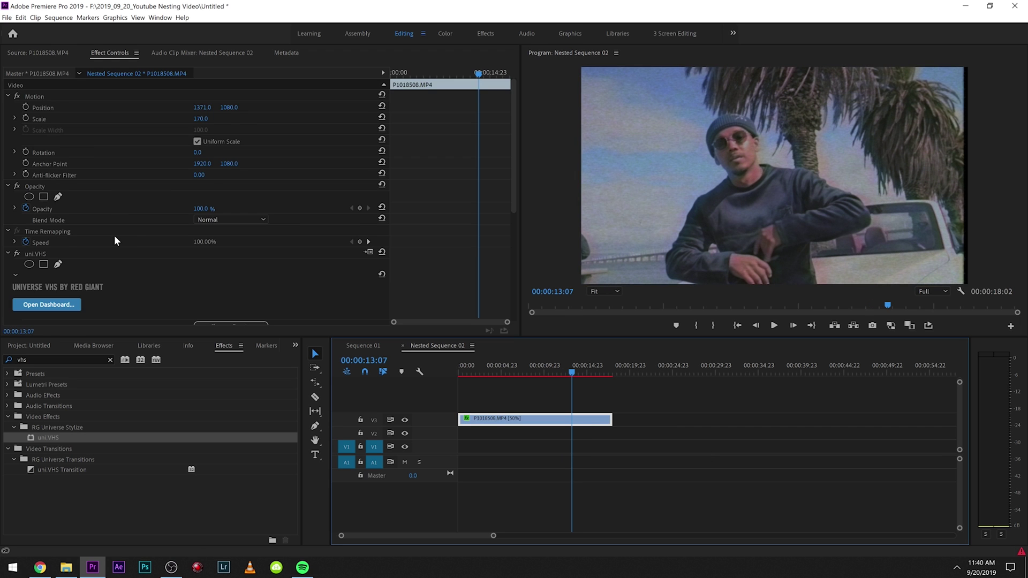
scroll(113, 237, "down", 2)
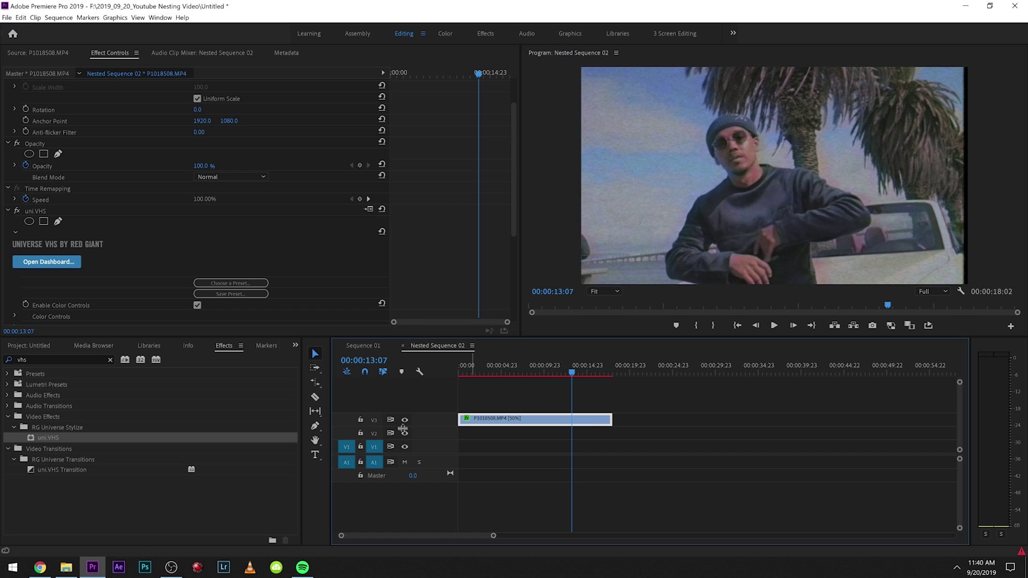
scroll(372, 139, "up", 2)
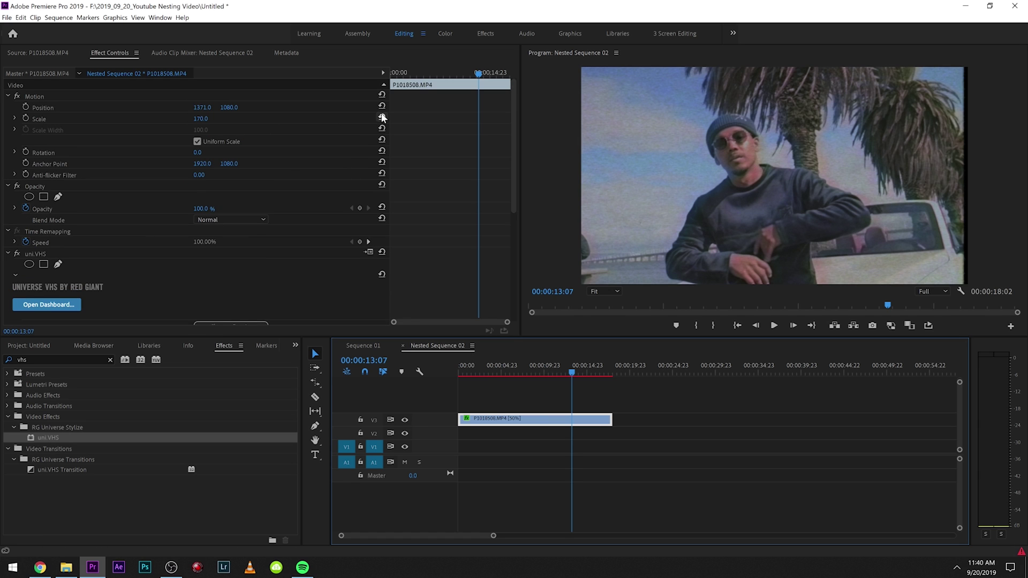
left_click(383, 117)
left_click(383, 106)
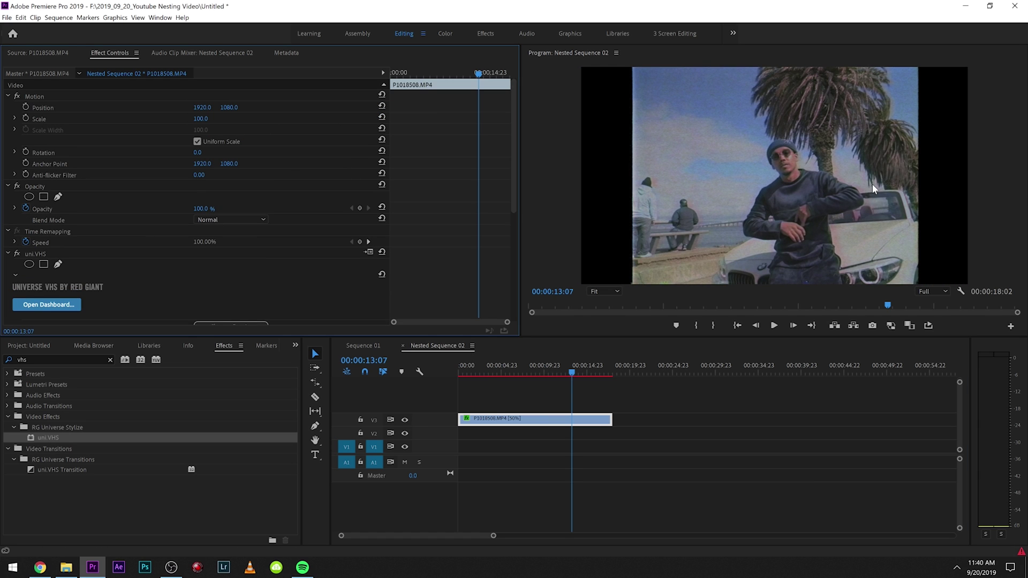
key("ctrl+z")
key("ctrl+z")
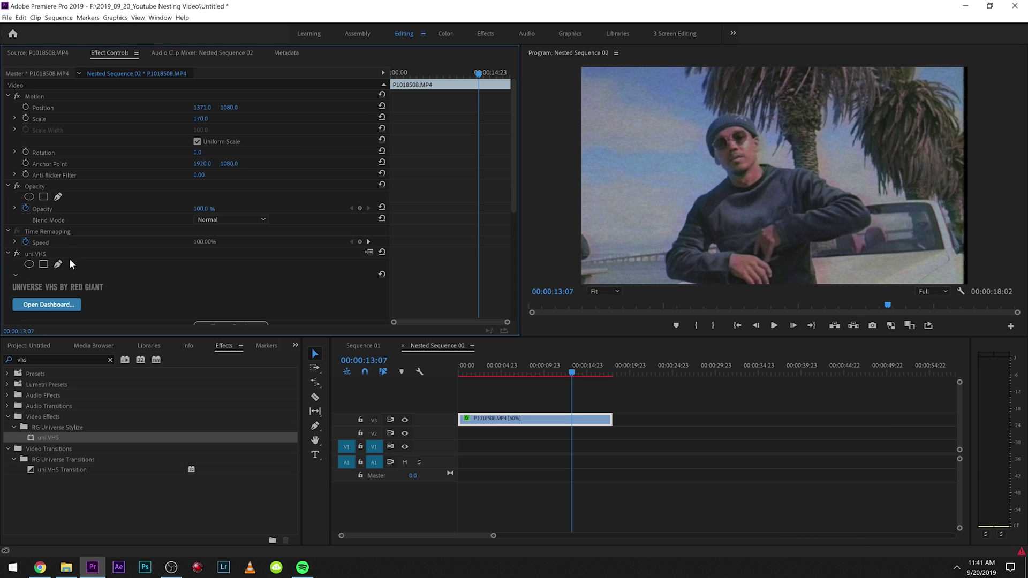
key("Delete")
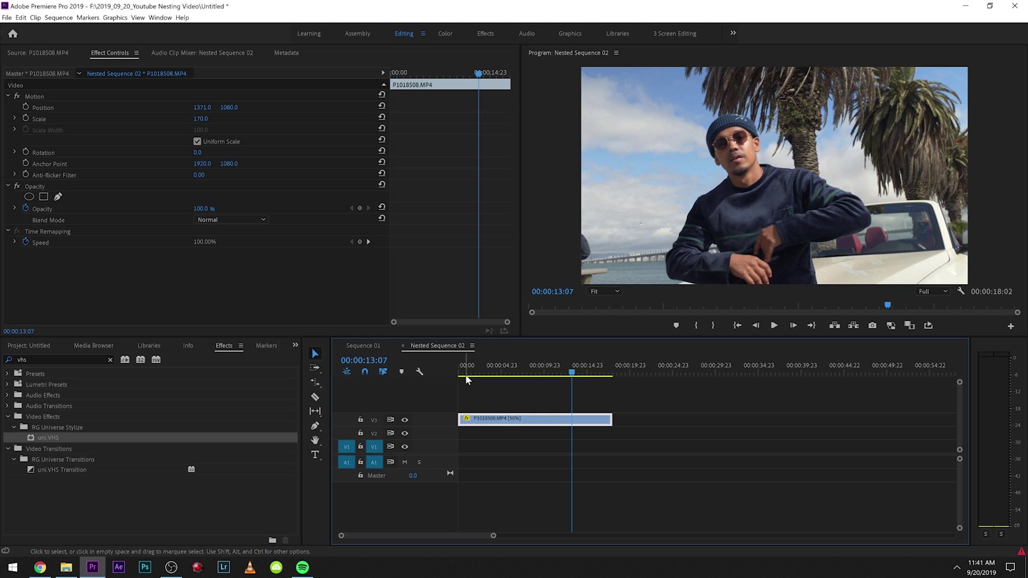
- Play Nested Sequence 02 from the start, then return to Sequence 01
left_click_drag(465, 374, 444, 381)
key("space")
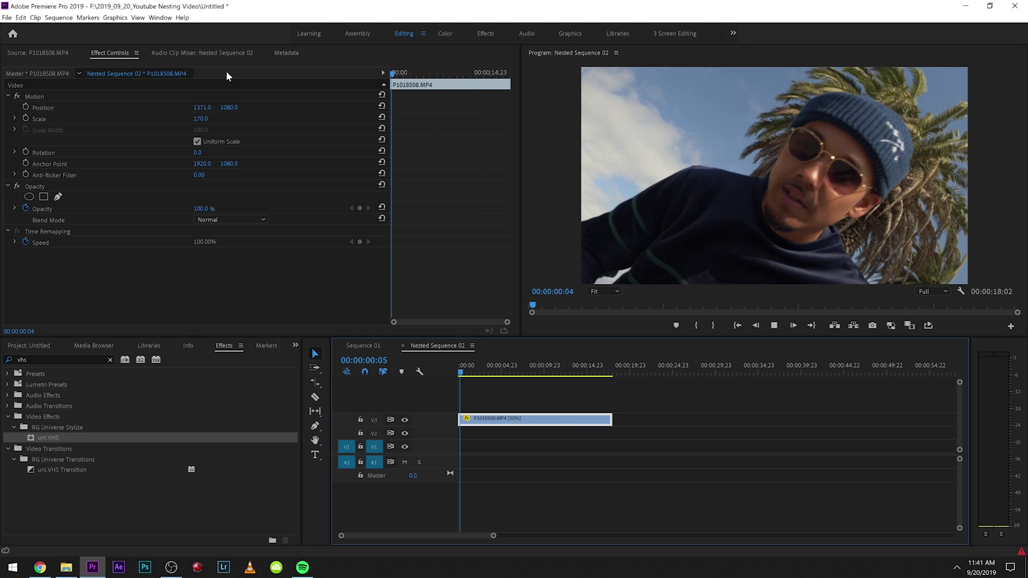
left_click(362, 346)
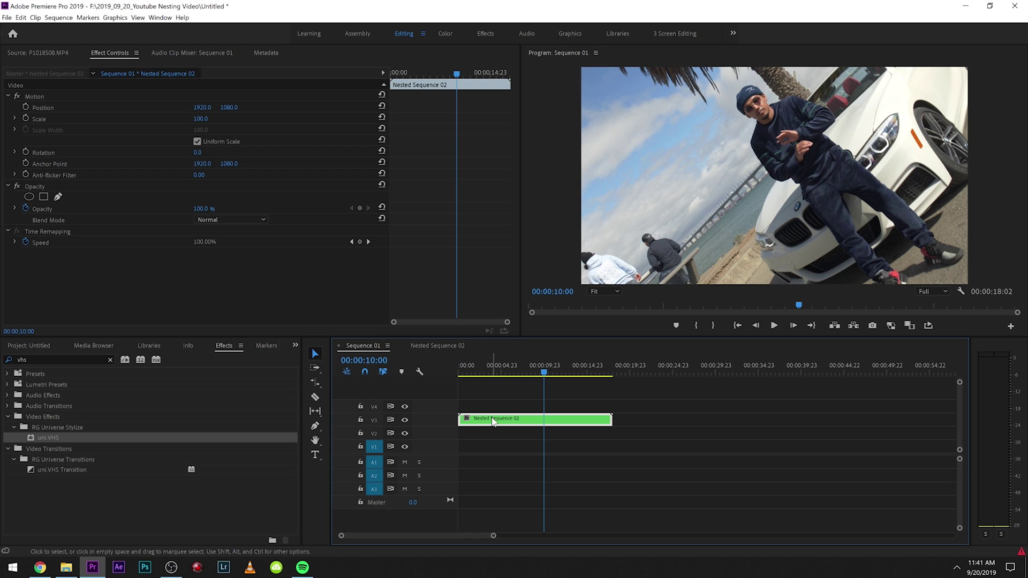
- Apply uni.VHS with a 4x3 Frame Style to the Nested Sequence 02 clip and preview
left_click(56, 439)
left_click_drag(504, 441, 508, 420)
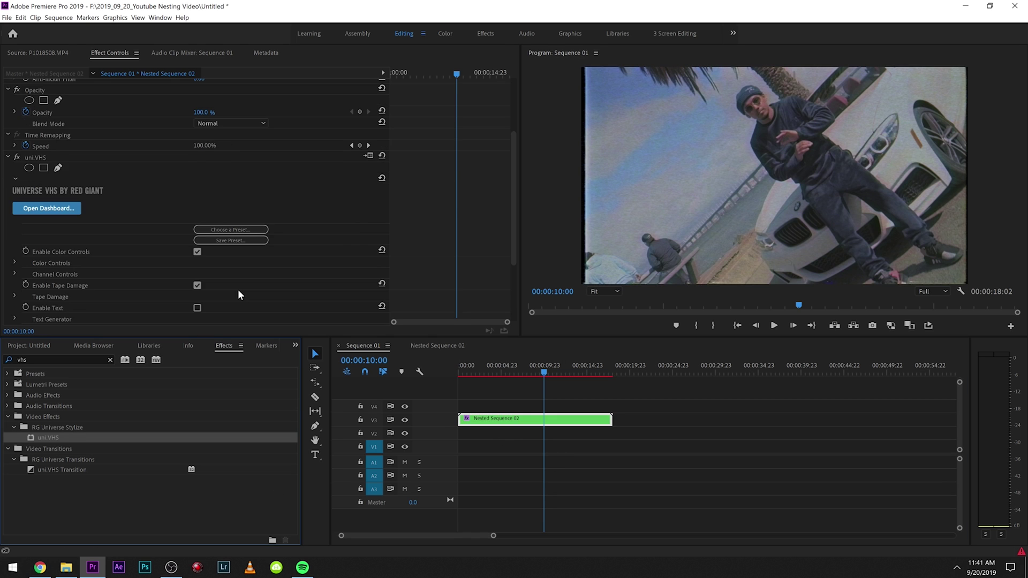
scroll(240, 292, "down", 3)
left_click(234, 244)
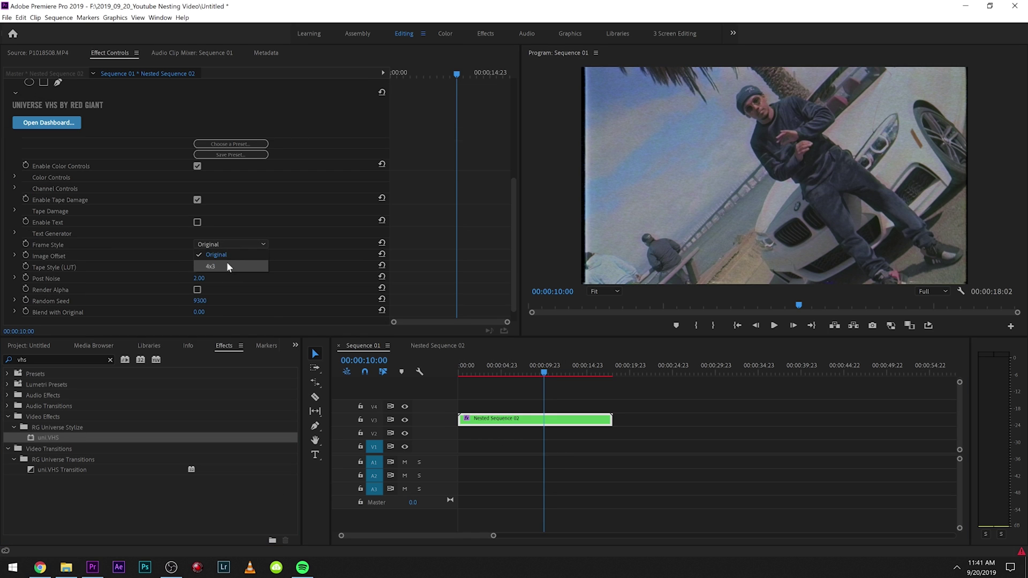
left_click(226, 265)
left_click(701, 481)
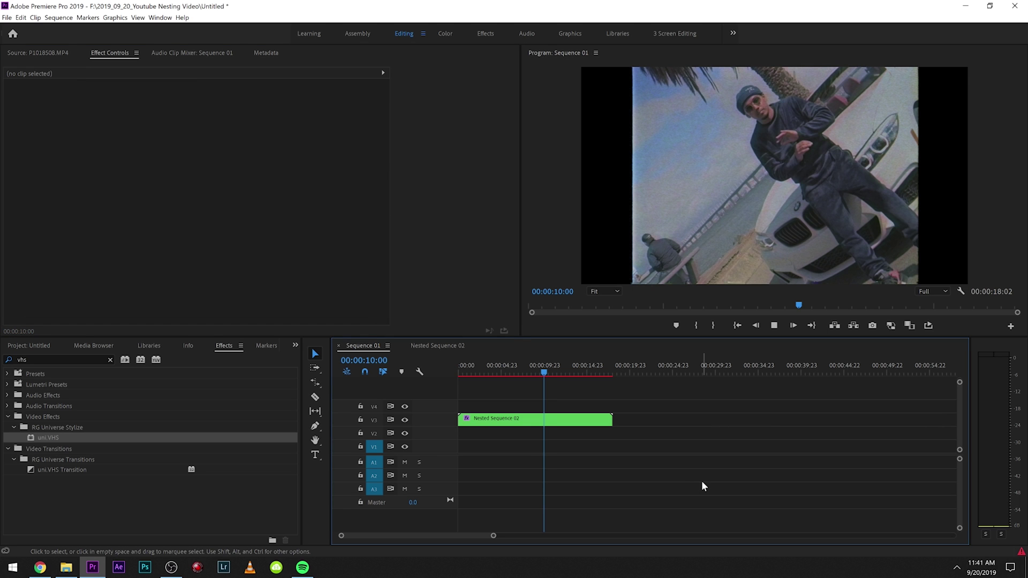
key("space")
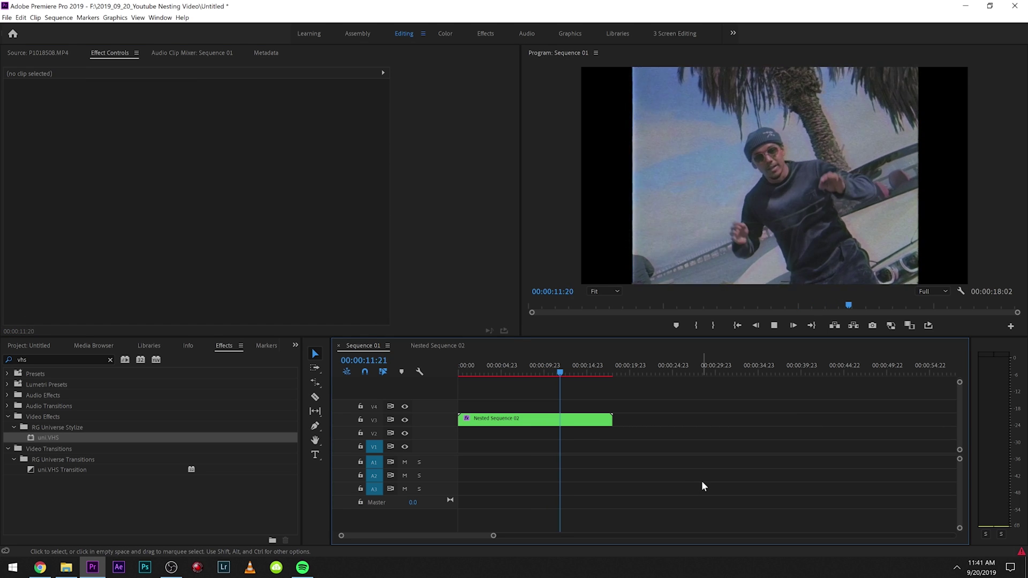
key("space")
- Delete the uni.VHS effect from the nest and return to the sequence start
double_click(532, 424)
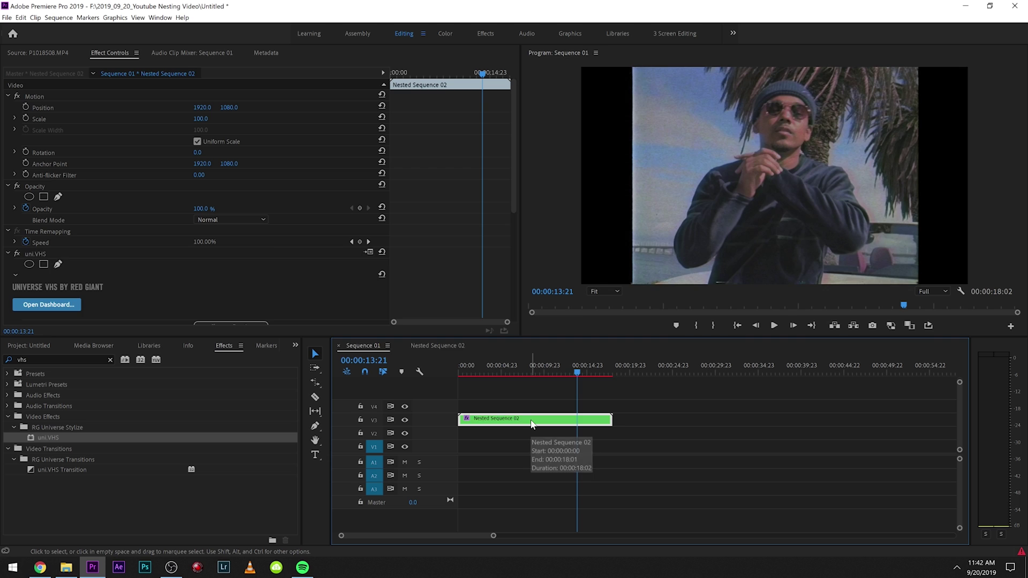
left_click(365, 345)
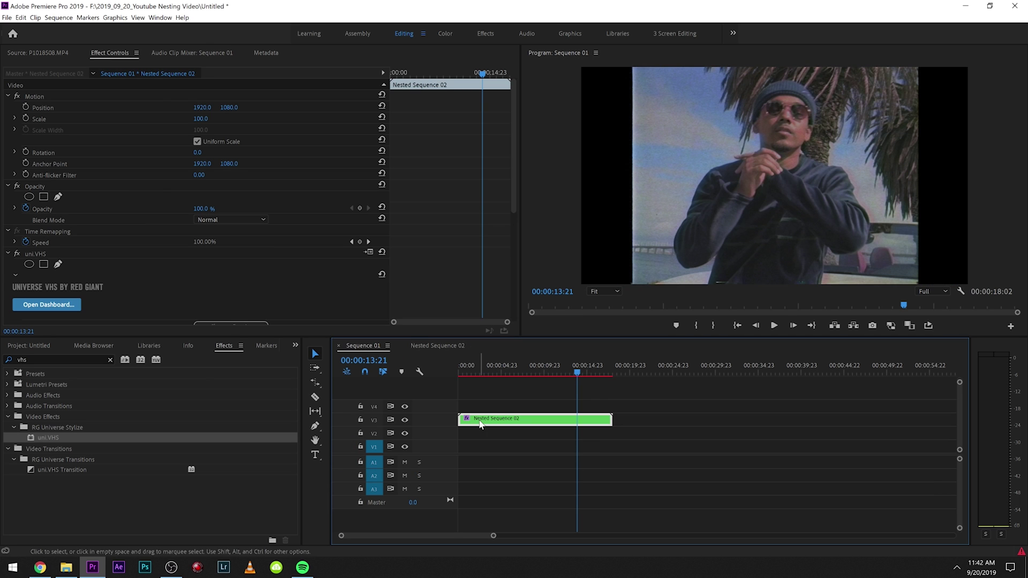
left_click(54, 253)
key("Delete")
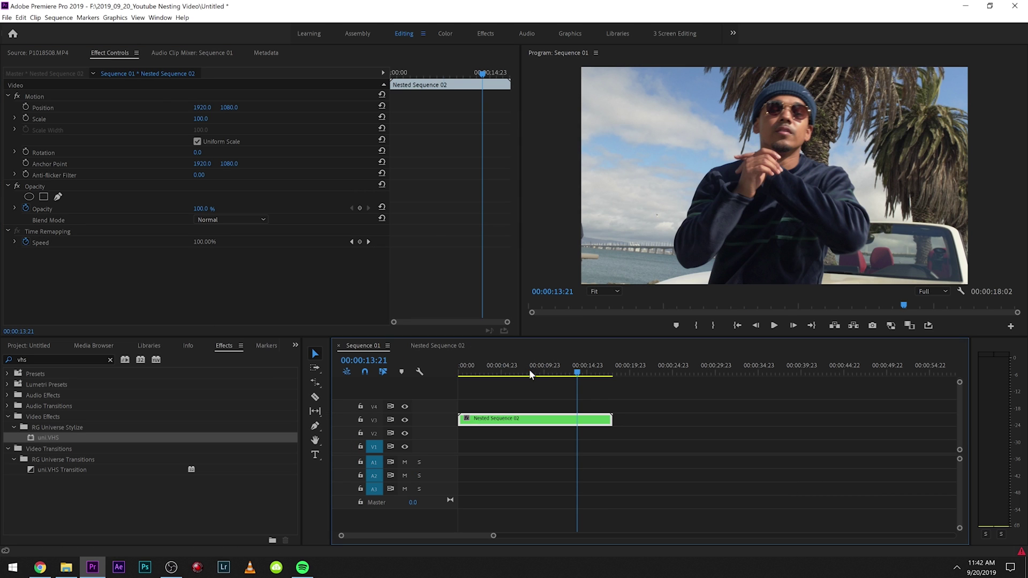
key("Home")
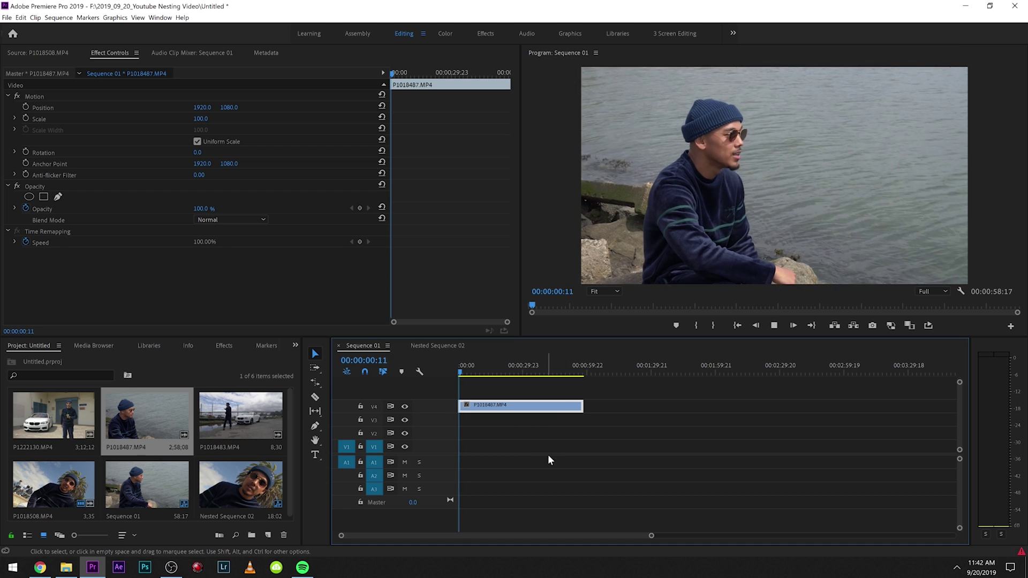
- Keyframe Position and Scale so P1018487.MP4 zooms from 100 at 0:00 to 155 at 10:10
key("space")
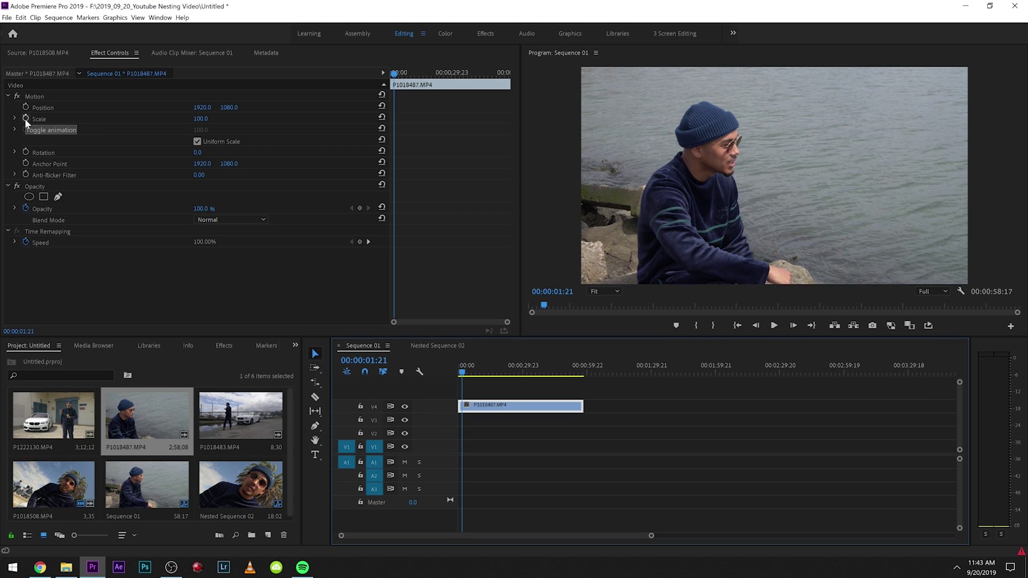
left_click(452, 108)
key("Home")
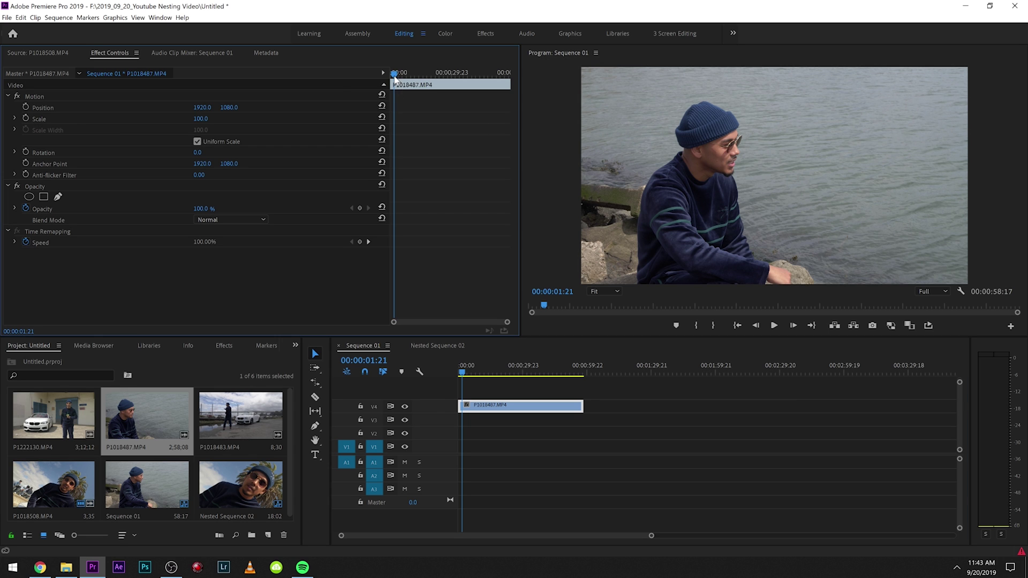
left_click(26, 118)
left_click(26, 107)
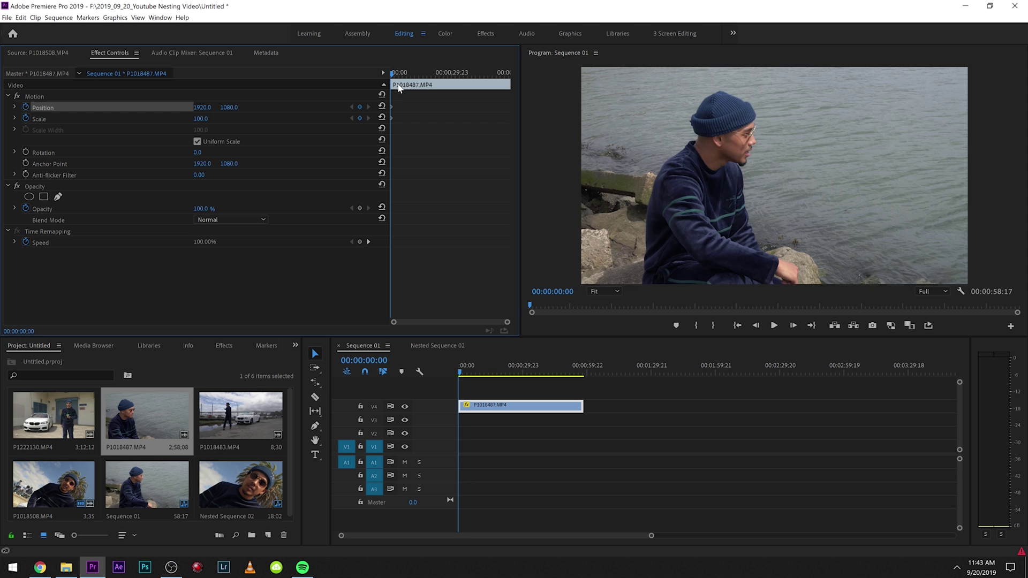
left_click_drag(399, 88, 414, 83)
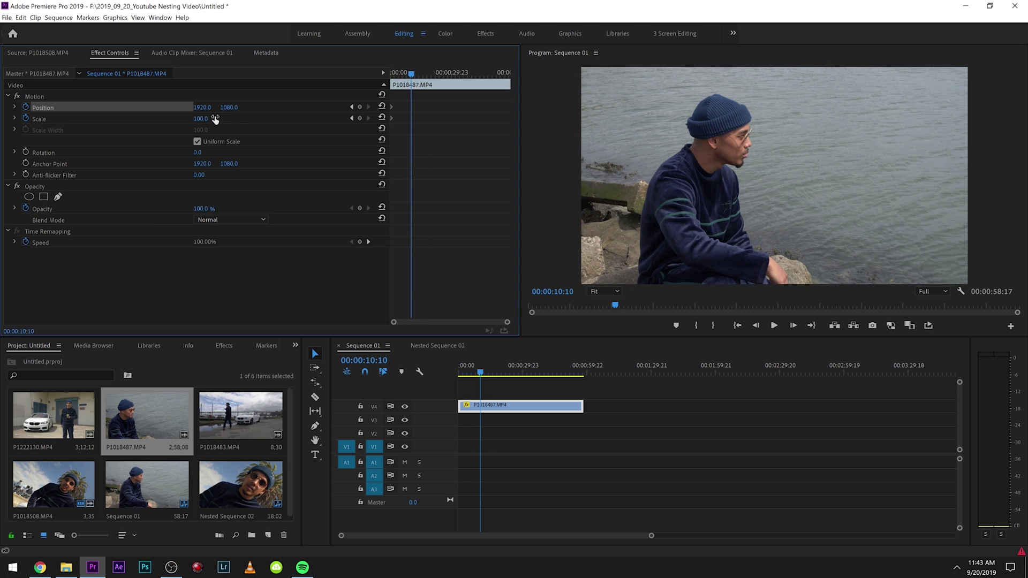
mouse_move(215, 119)
left_mouse_down()
mouse_move(244, 119)
mouse_move(208, 107)
mouse_move(238, 108)
mouse_move(209, 107)
left_mouse_up()
key("Home")
key("space")
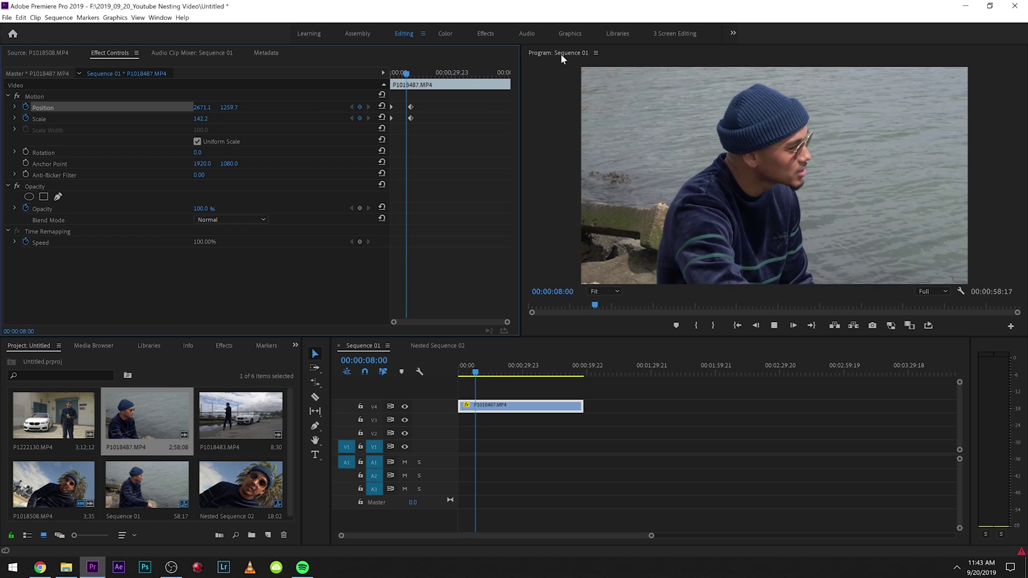
left_click(542, 462)
- Trim the clip to about 16 seconds, nest it as Nested Sequence 03, and scale it down
key("space")
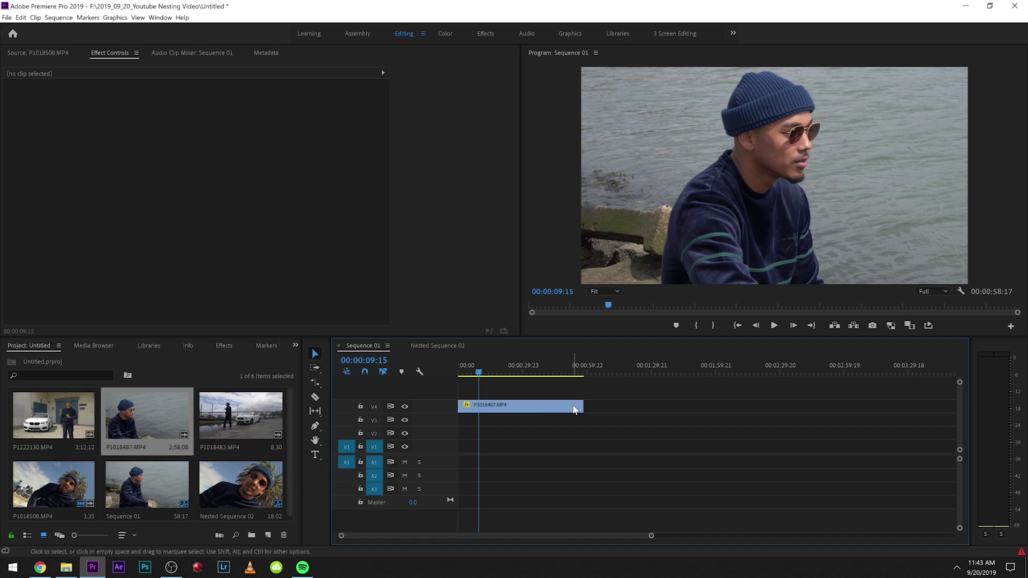
left_click_drag(583, 405, 489, 407)
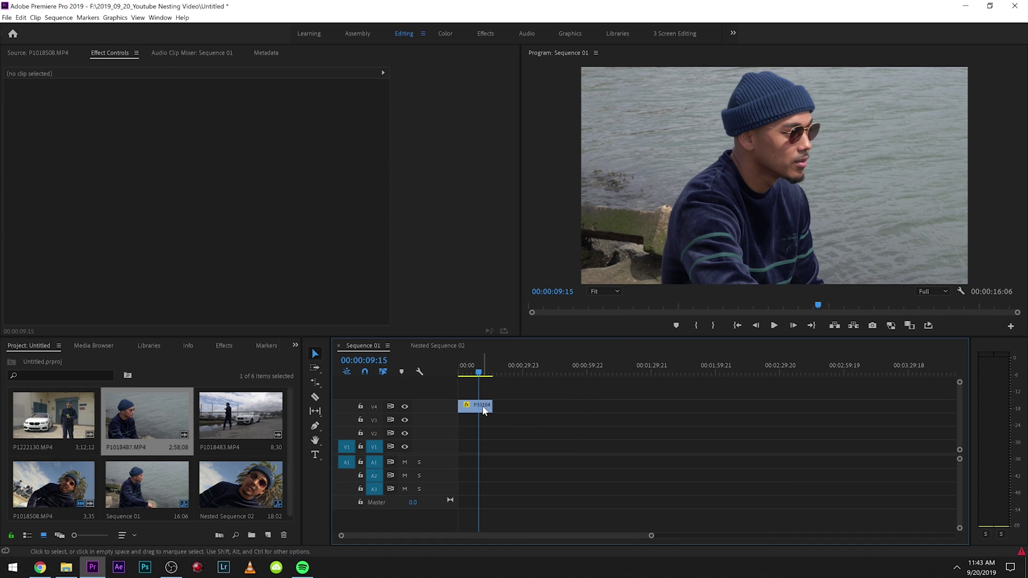
right_click(489, 407)
left_click(514, 343)
key("Return")
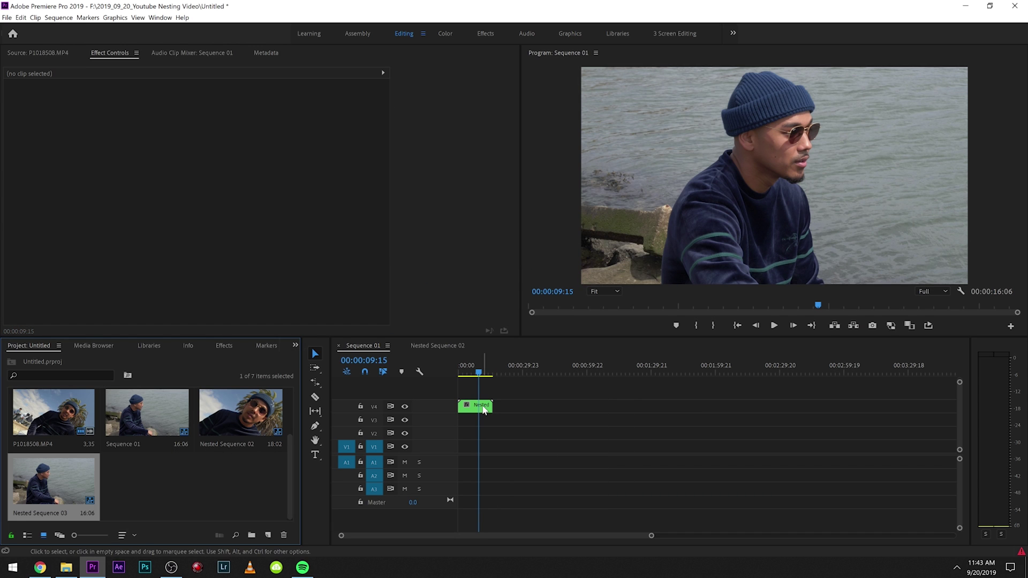
left_click(485, 406)
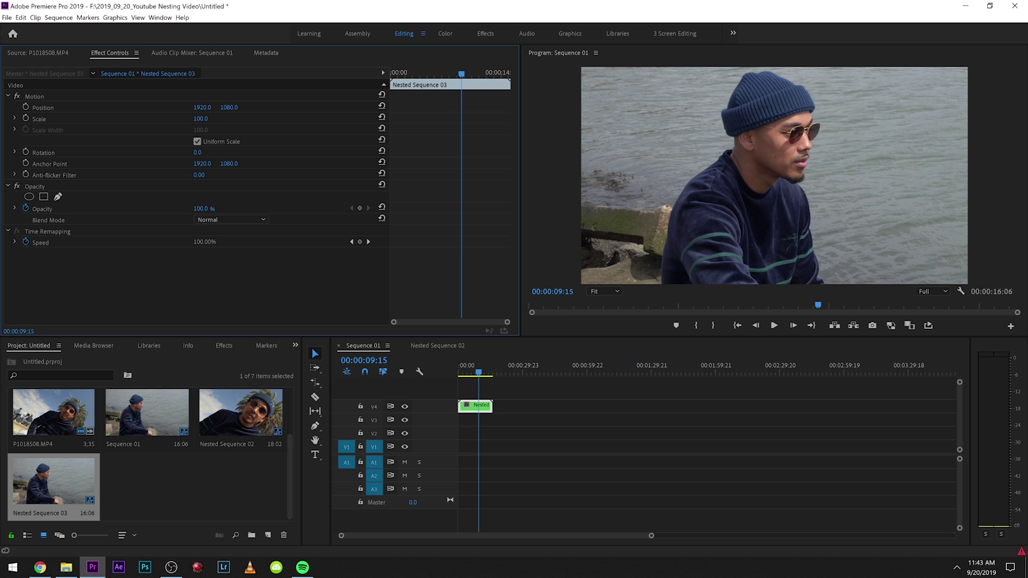
left_click_drag(201, 118, 181, 119)
left_click(551, 445)
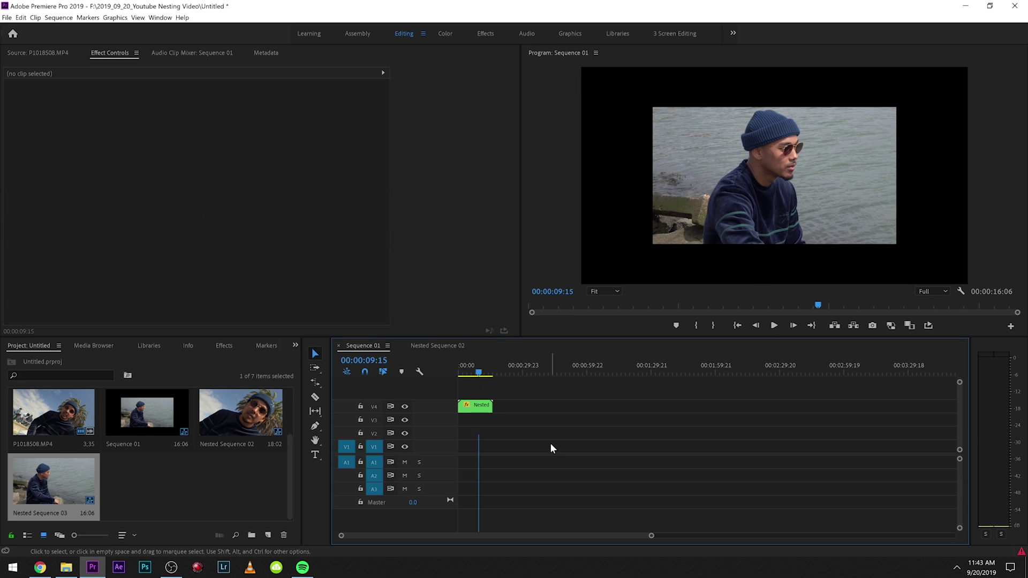
- Duplicate the nest onto V3 at Scale 102 and preview the stacked layers
left_click_drag(486, 406, 486, 420)
left_click_drag(199, 118, 220, 119)
key("space")
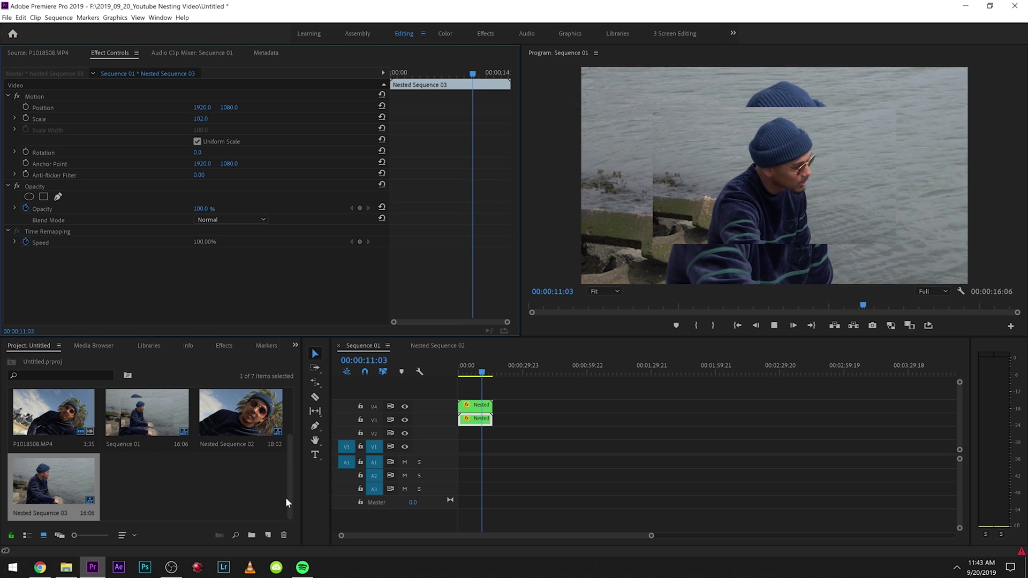
key("space")
left_click(221, 346)
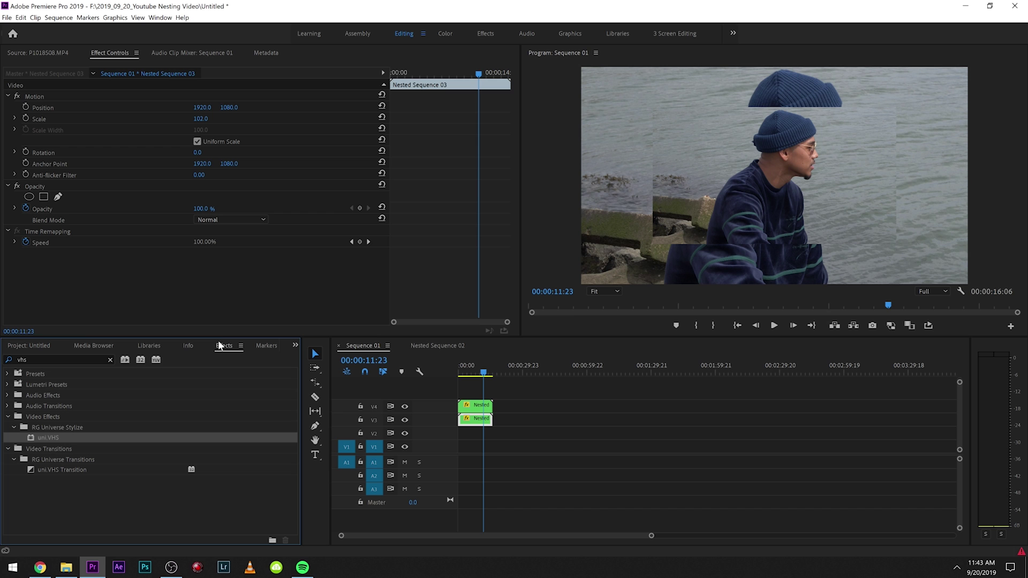
- In the Color workspace, save, set the V3 copy's Saturation to 0, and play full screen
left_click(453, 36)
key("ctrl+s")
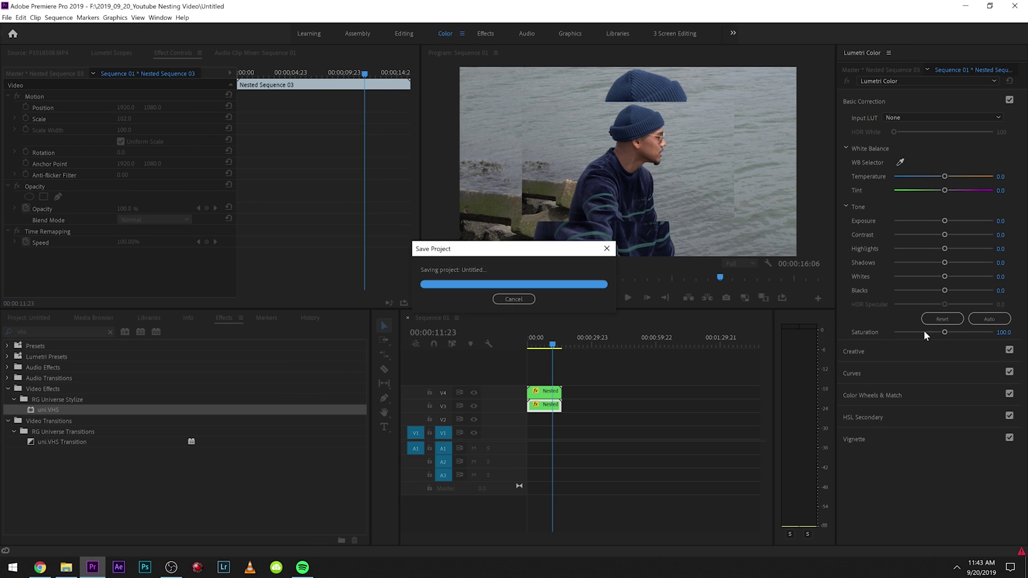
left_click_drag(909, 332, 786, 351)
left_click(660, 541)
key("Home")
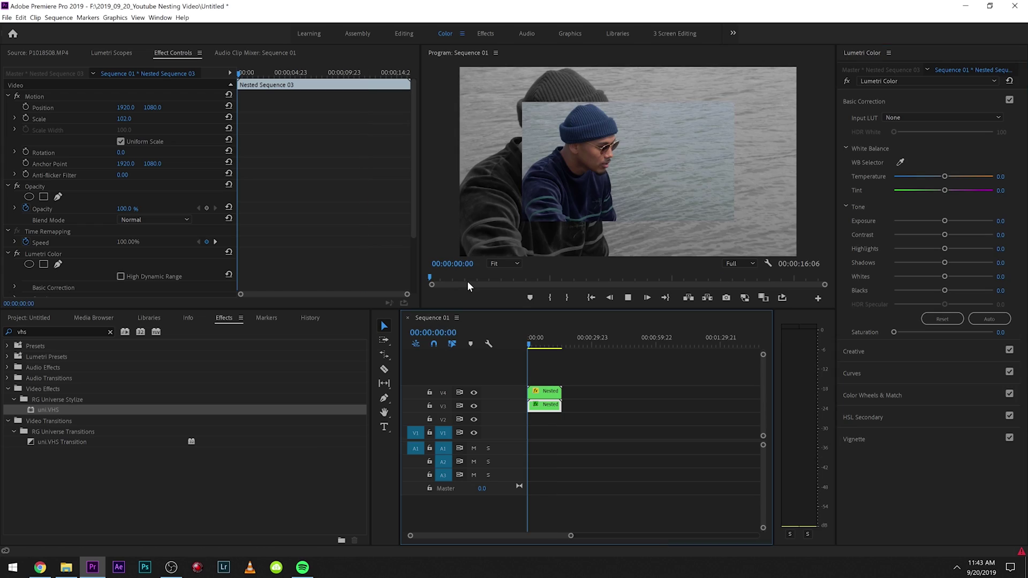
key("space")
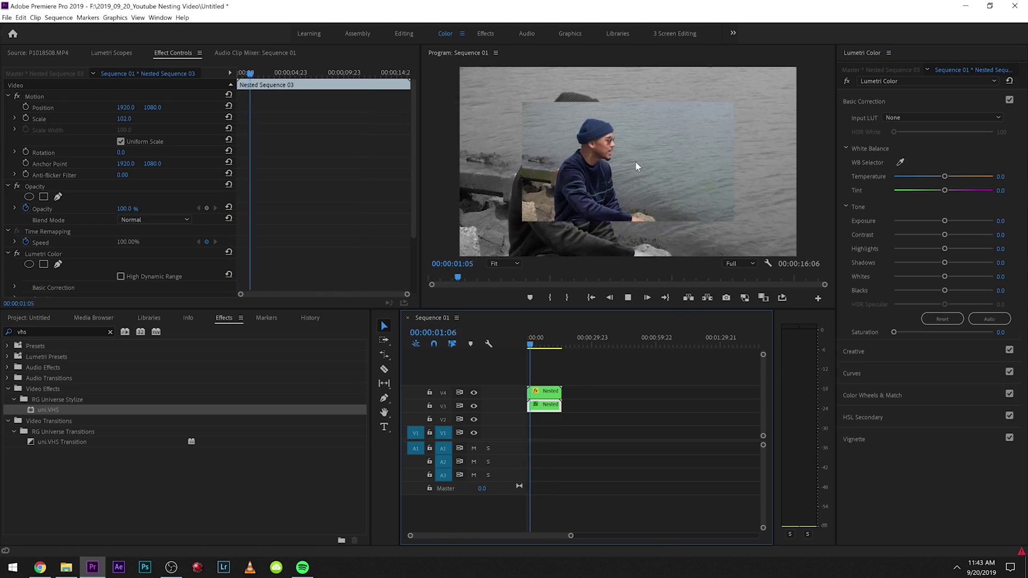
key("ctrl+grave")
key("ctrl+grave")
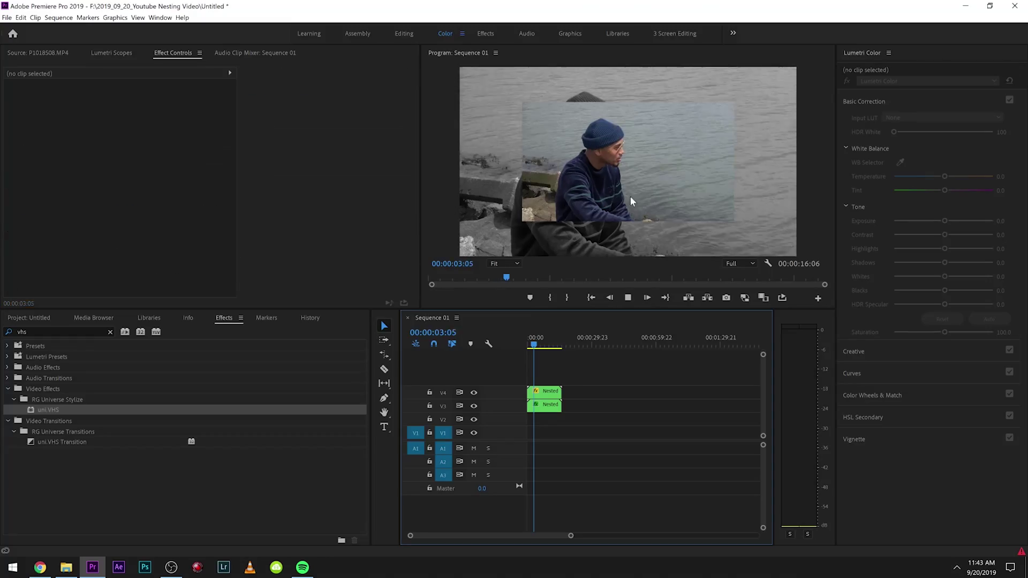